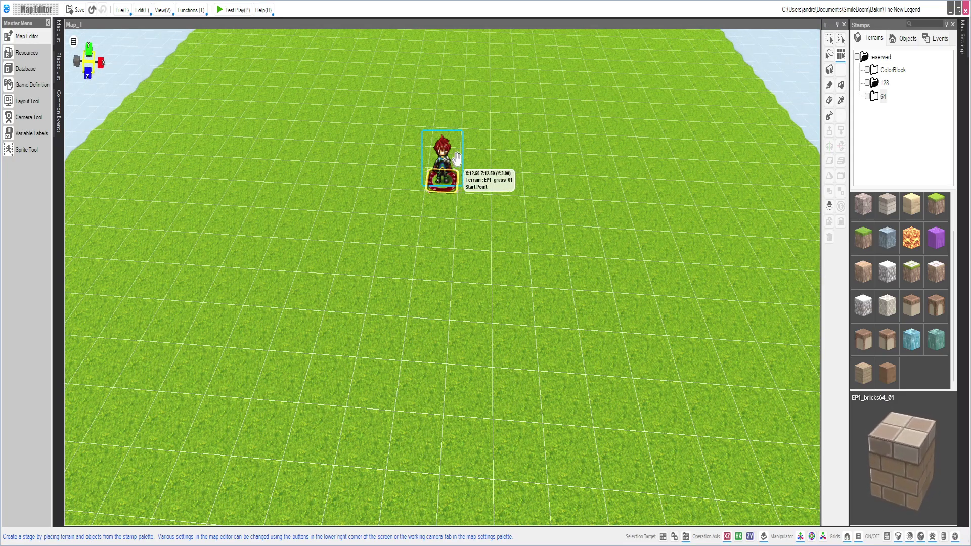
Create a custom common event whose trigger is Automatically Start (Repeat in Parallel)
mouse_move(513, 153)
right_down()
mouse_move(488, 155)
mouse_move(494, 140)
mouse_move(519, 157)
mouse_move(498, 170)
mouse_move(519, 161)
mouse_move(511, 161)
mouse_move(516, 169)
mouse_move(515, 158)
right_up()
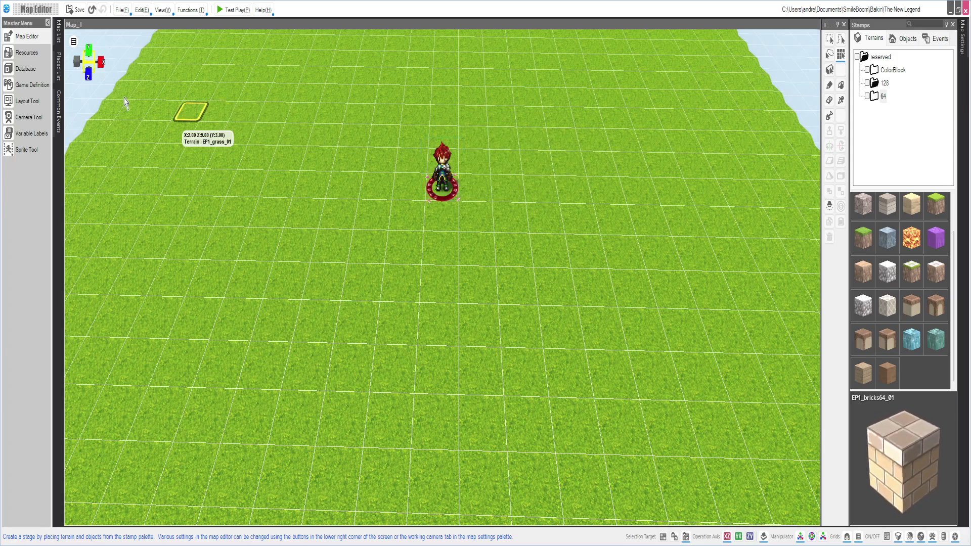
click(60, 120)
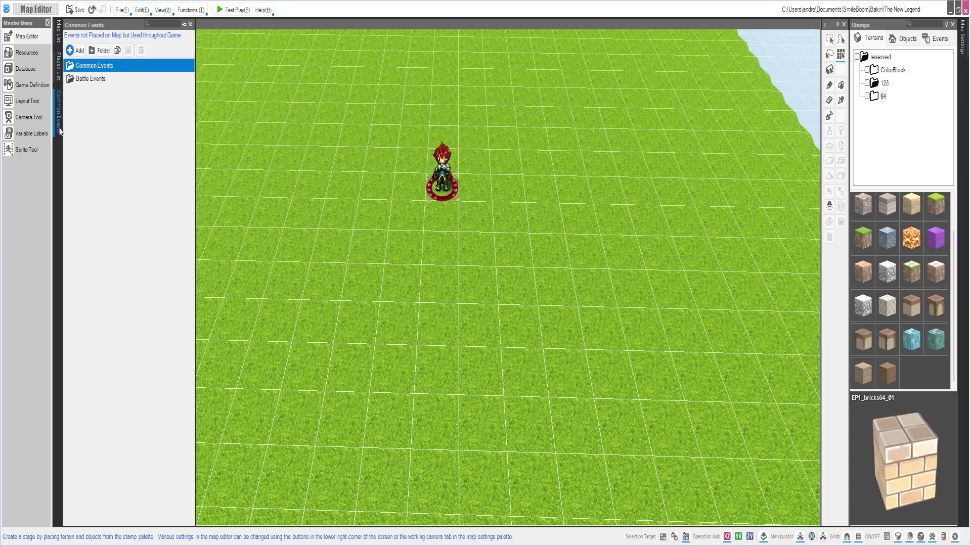
click(73, 52)
click(459, 183)
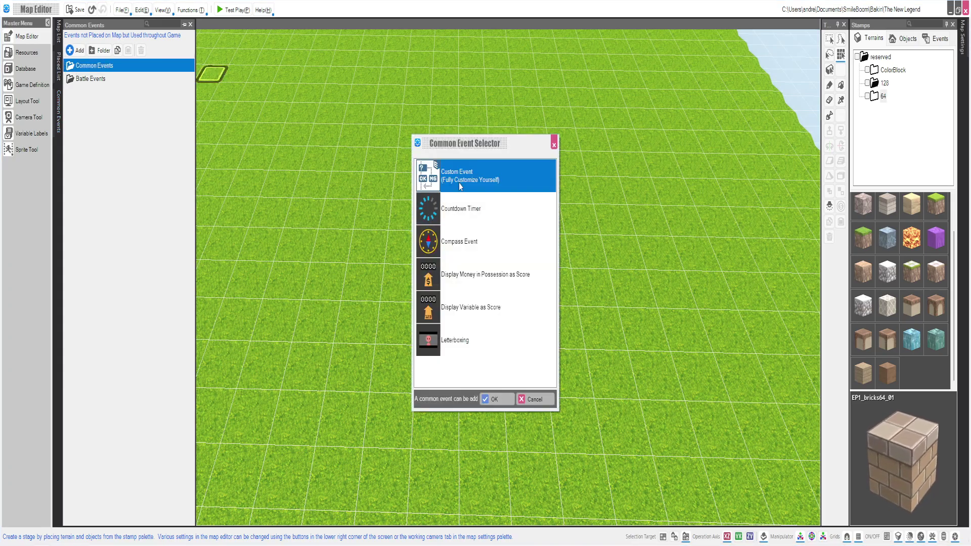
click(490, 399)
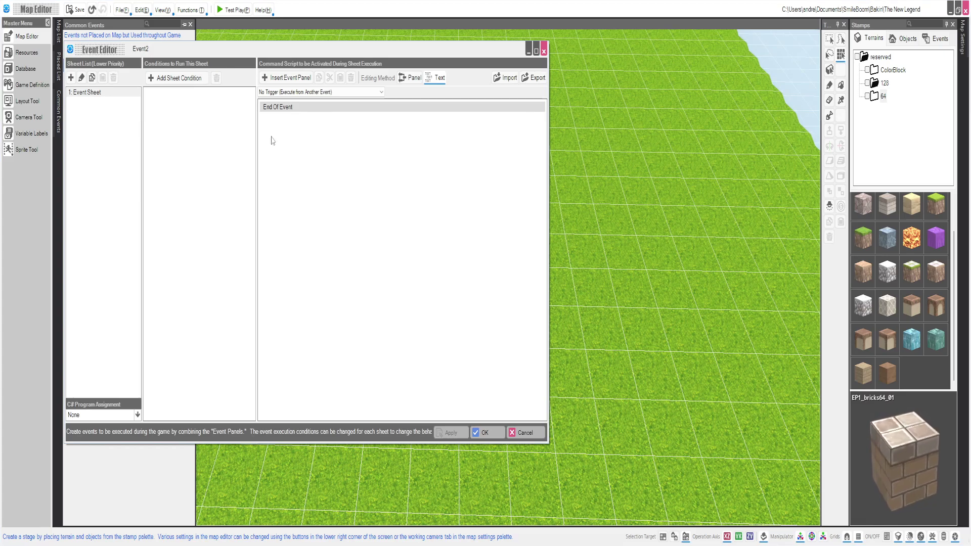
click(287, 93)
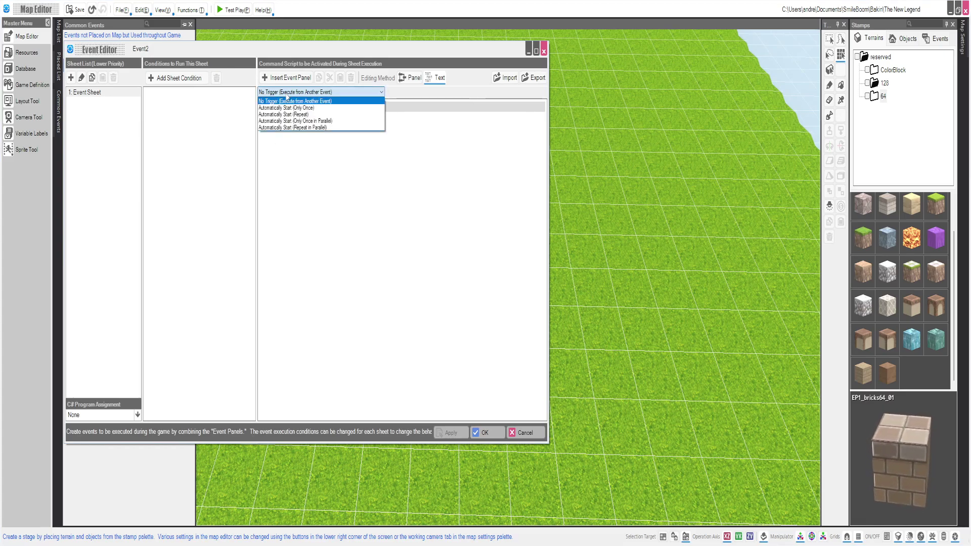
click(292, 127)
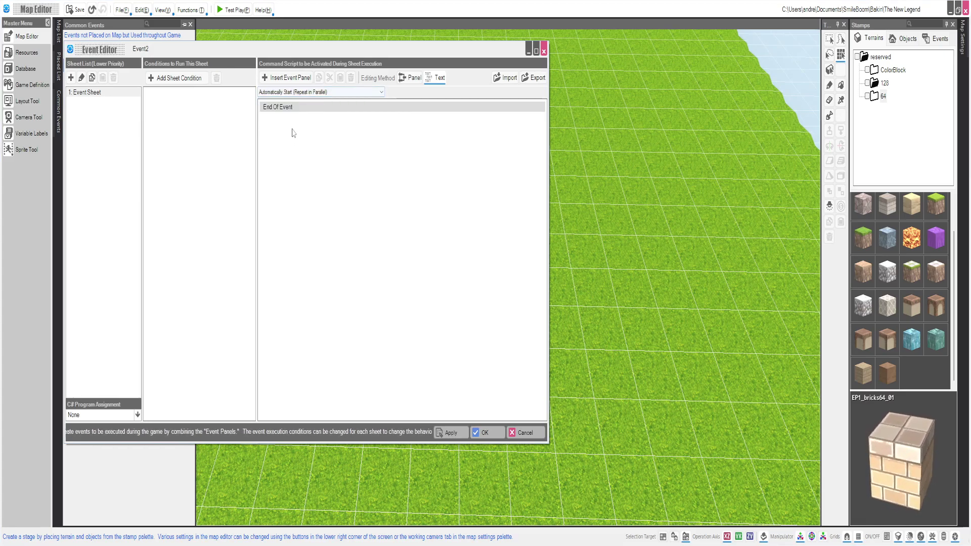
click(286, 77)
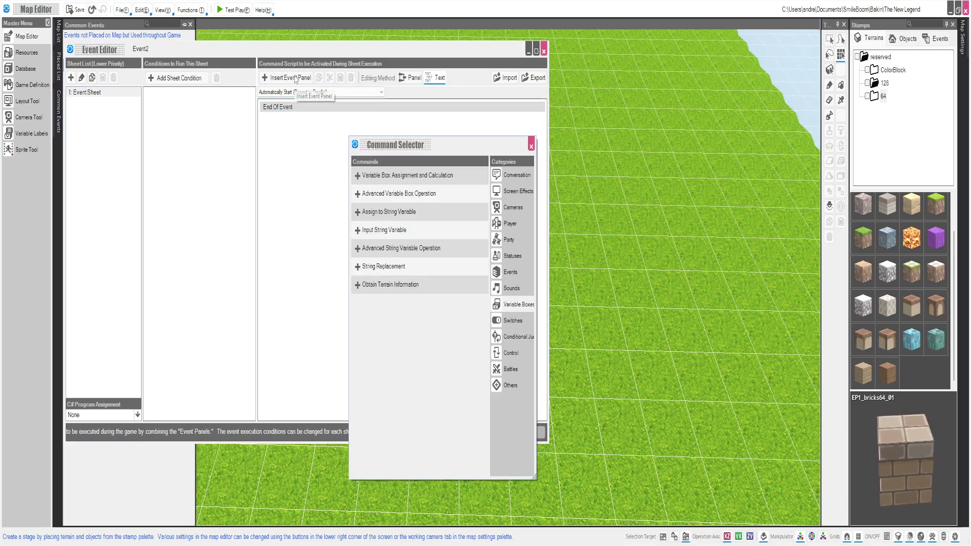
double_click(424, 181)
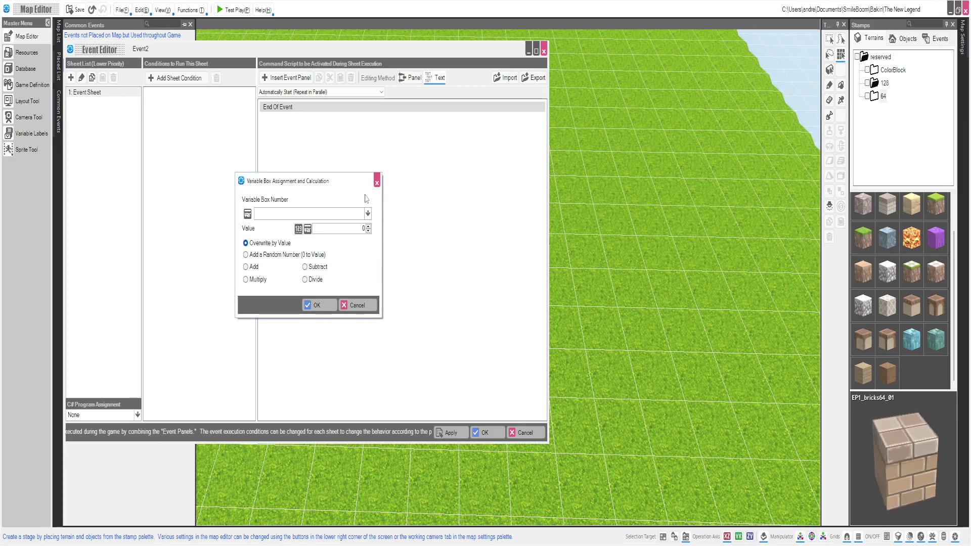
click(376, 182)
Insert an Advanced Variable Box Operation command in the event script with Y Pressed as its target variable
click(285, 77)
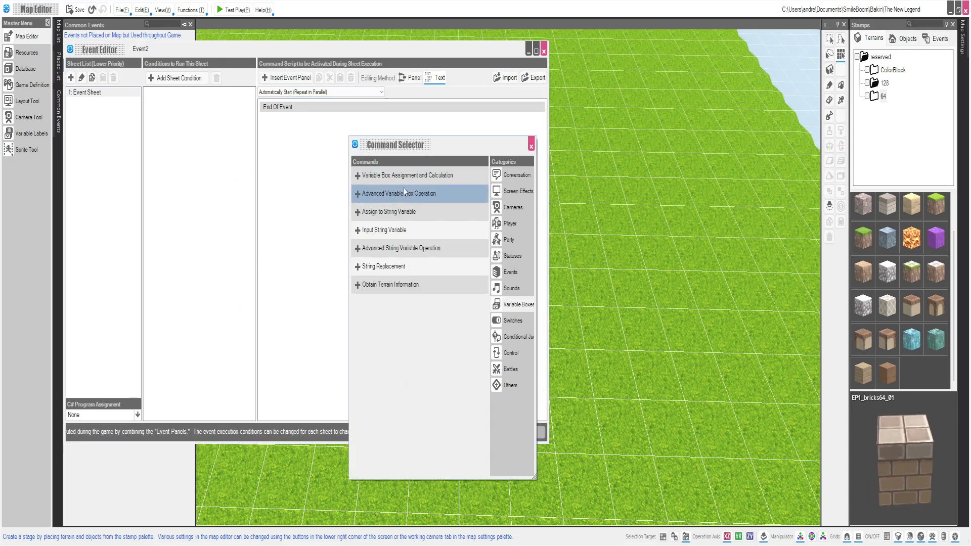
double_click(401, 195)
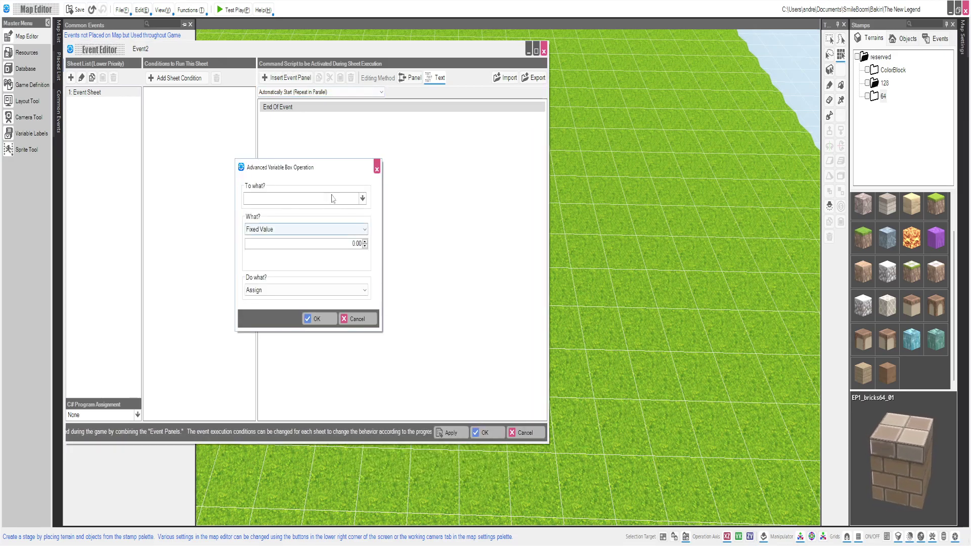
click(317, 199)
click(269, 257)
click(281, 257)
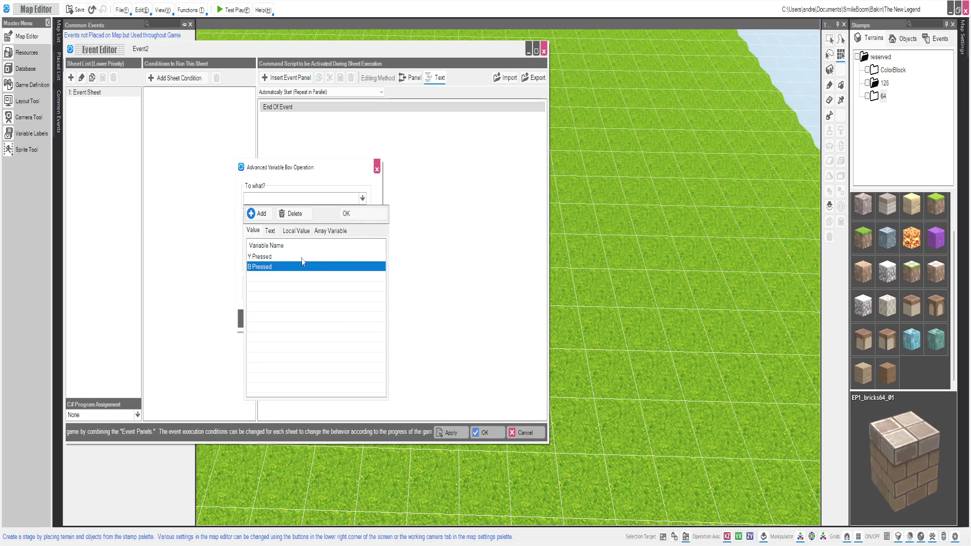
click(346, 214)
Make the operation assign the Jump operation key to Y Pressed and confirm the command
click(299, 230)
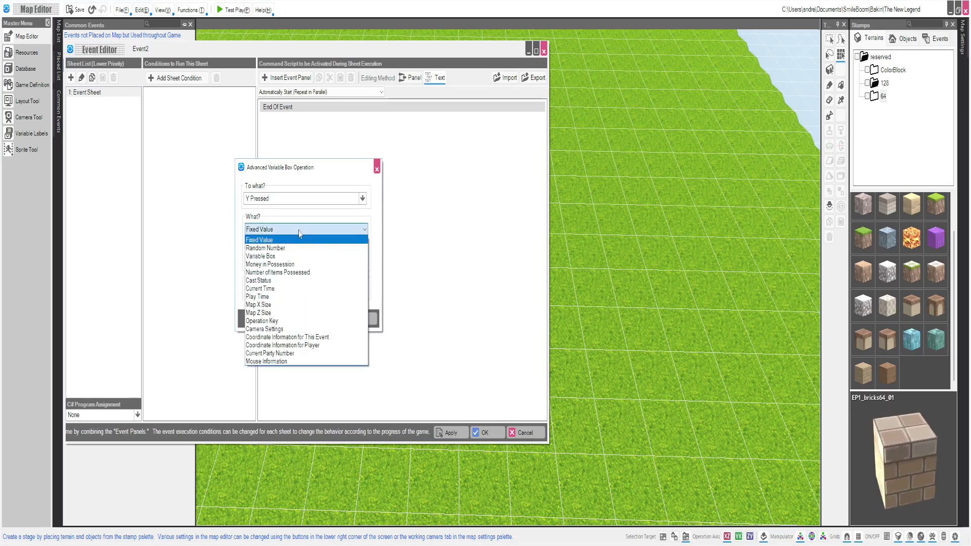
click(277, 321)
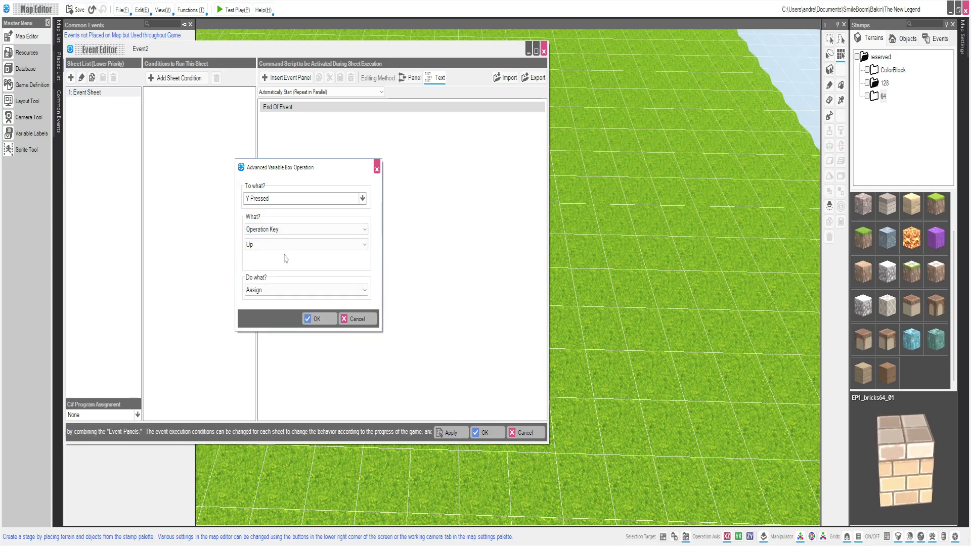
click(285, 245)
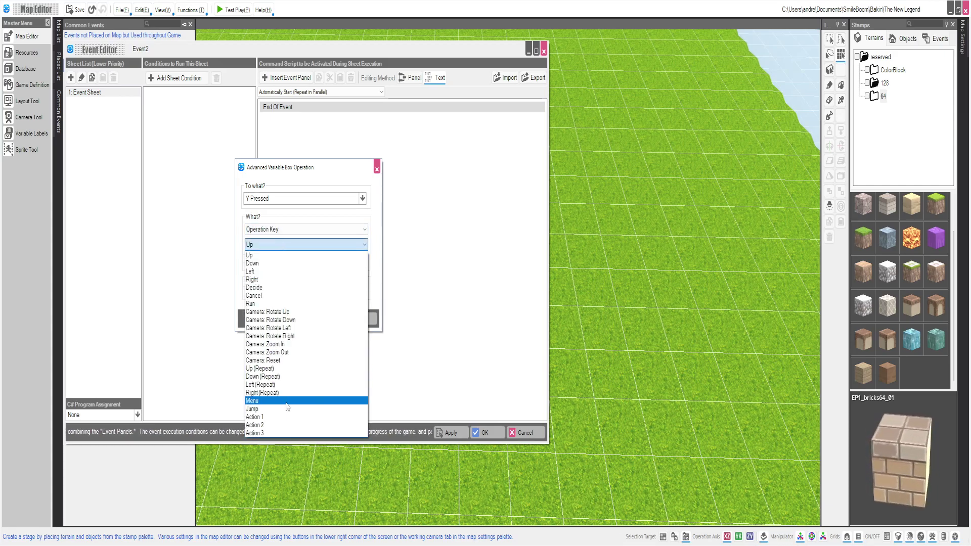
click(286, 402)
click(304, 245)
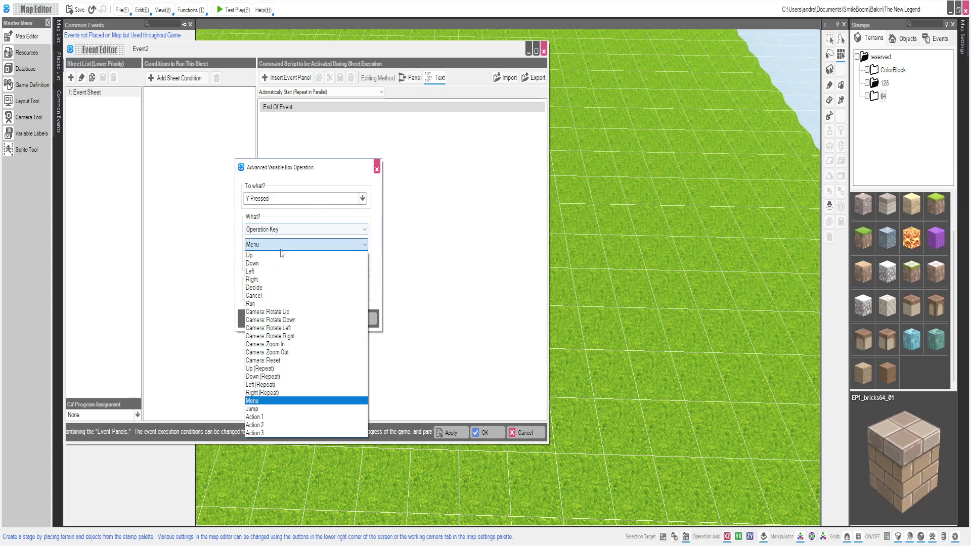
click(256, 409)
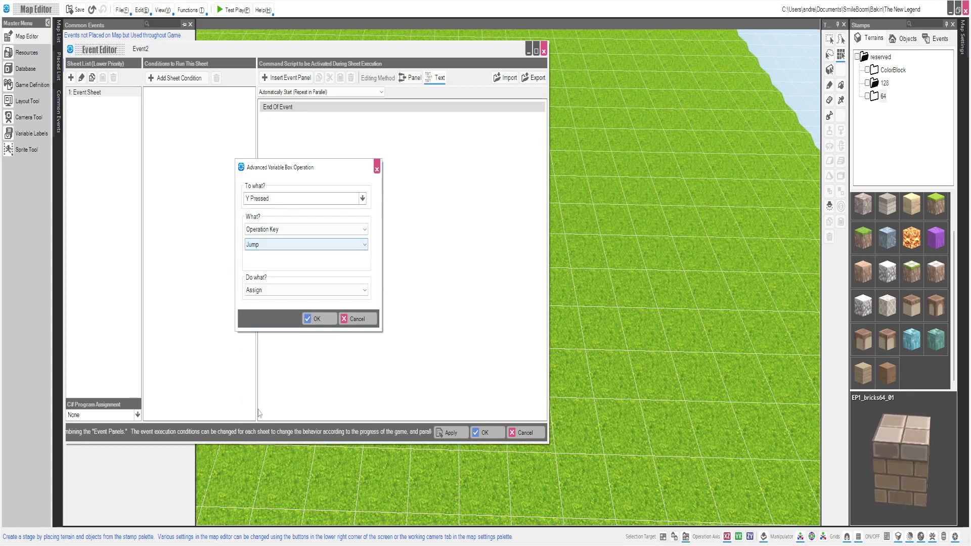
click(309, 319)
Duplicate the Y Pressed command within the event script
click(312, 107)
right_click(314, 109)
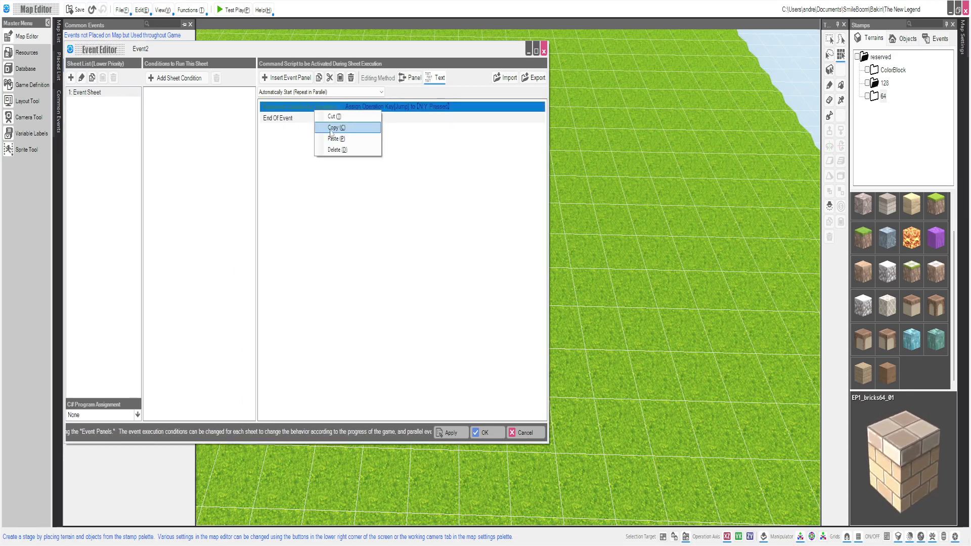
click(331, 130)
right_click(311, 109)
click(328, 138)
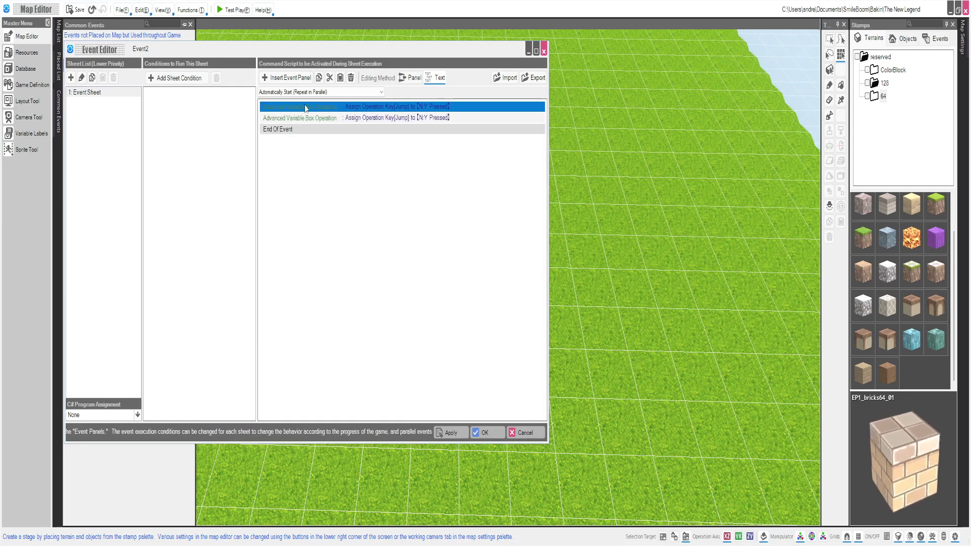
Change the second command to assign the Action 2 operation key to B Pressed, and save the event
click(440, 118)
double_click(439, 118)
click(283, 199)
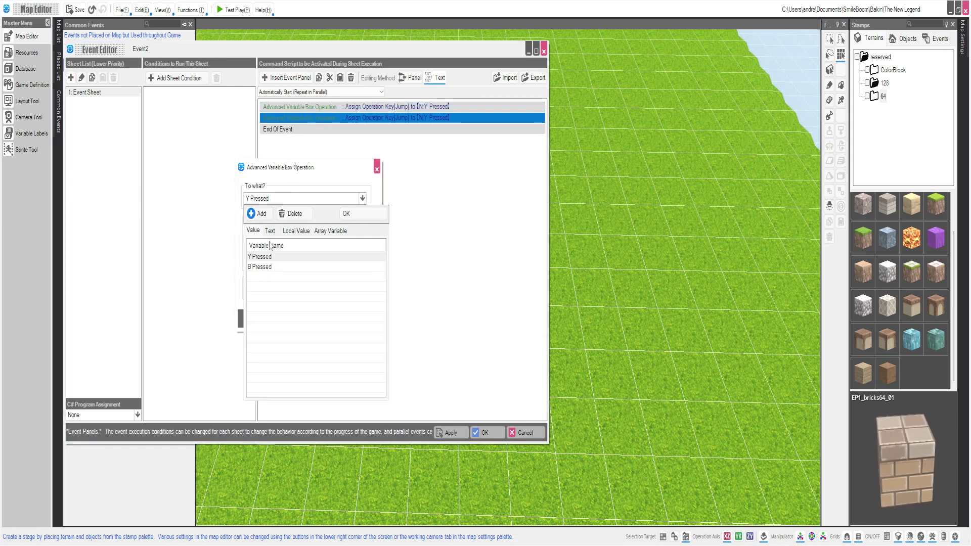
double_click(260, 264)
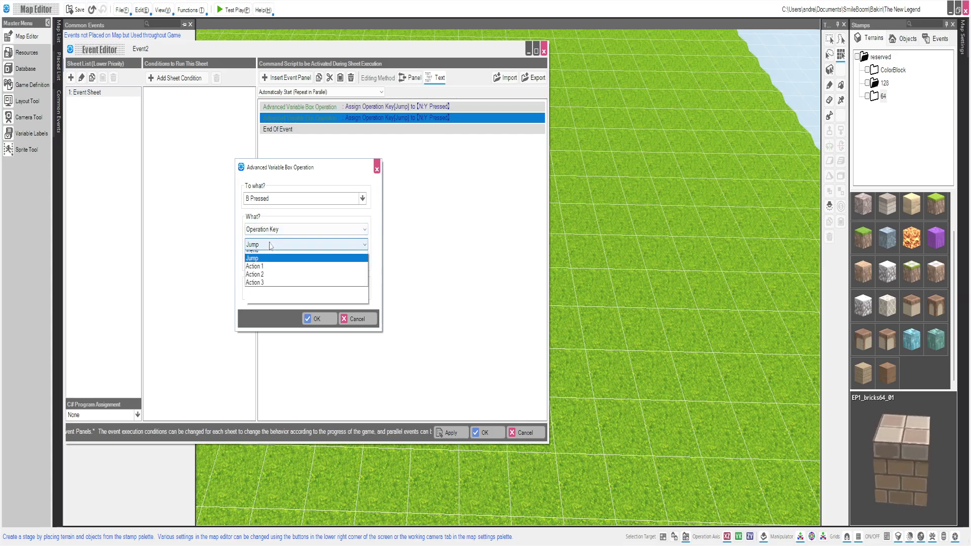
click(271, 246)
click(277, 369)
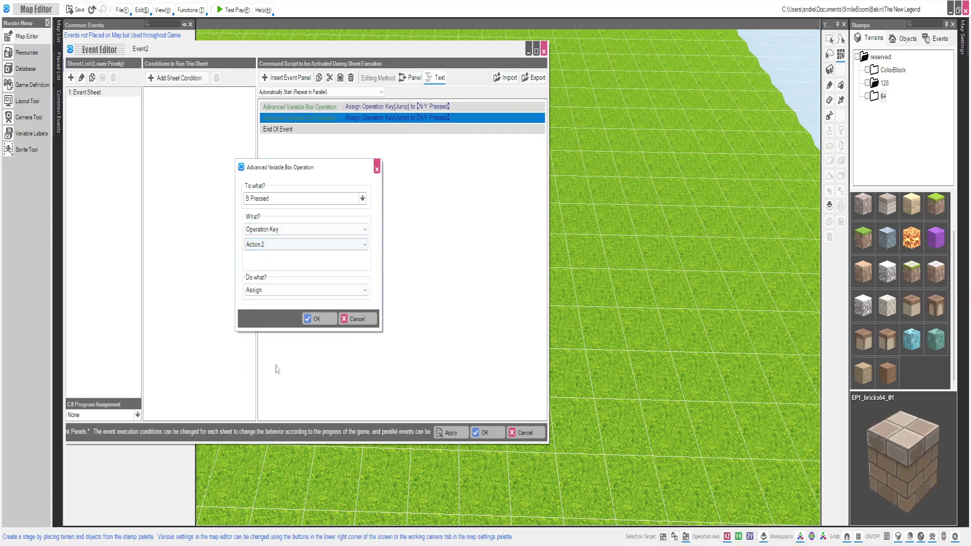
click(314, 320)
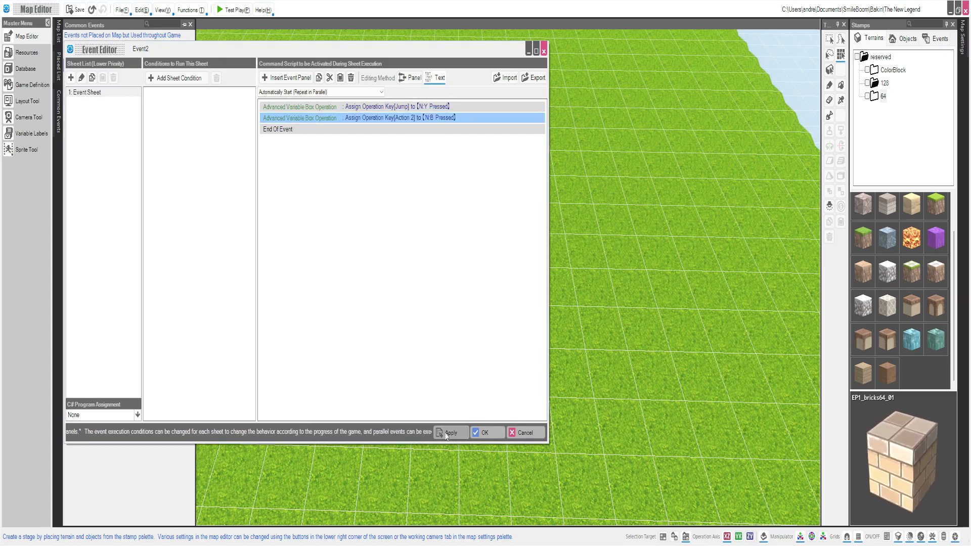
click(480, 433)
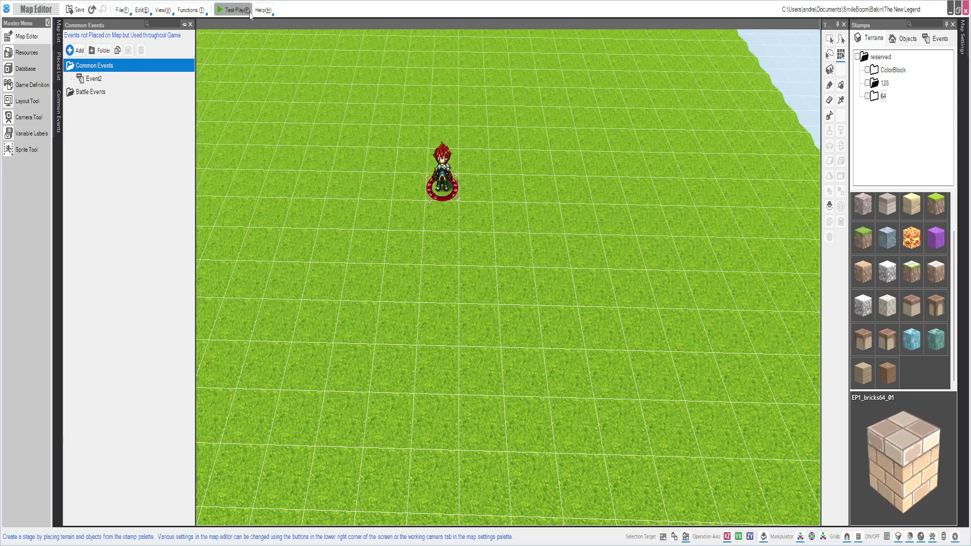
Rename the new common event as "Button Mapping"
click(91, 81)
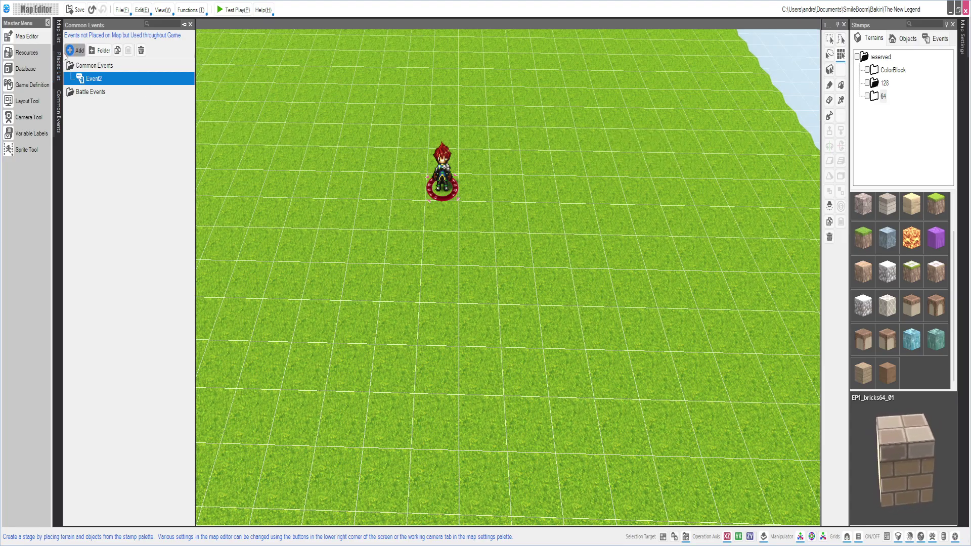
click(87, 83)
text(Button Mapping)
key(Return)
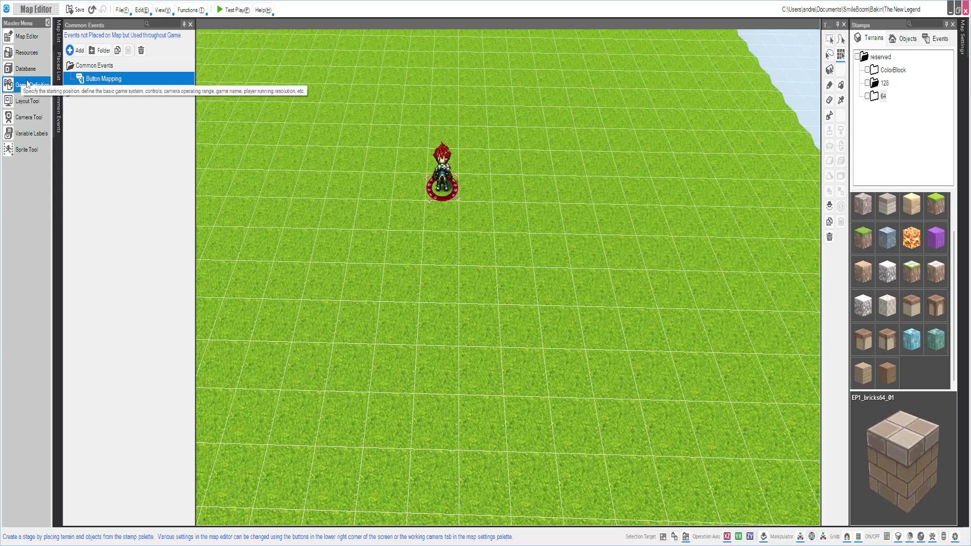
Enable Hide Title During Test Play in the game definition's project settings and confirm
click(27, 84)
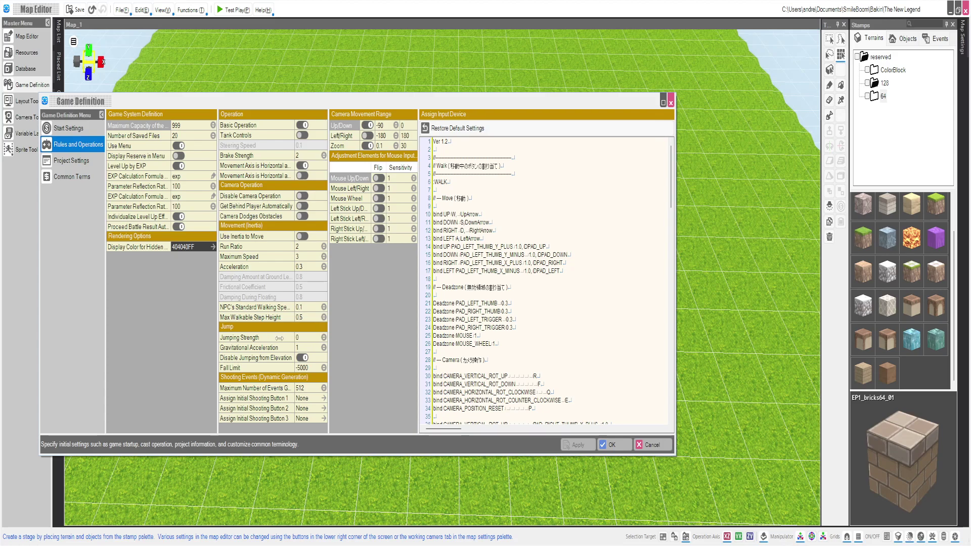
click(324, 338)
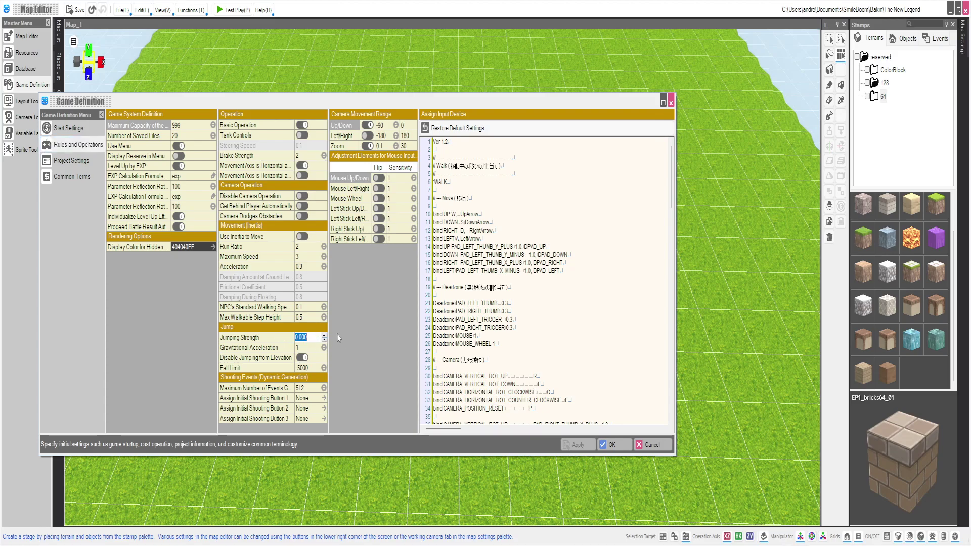
click(66, 129)
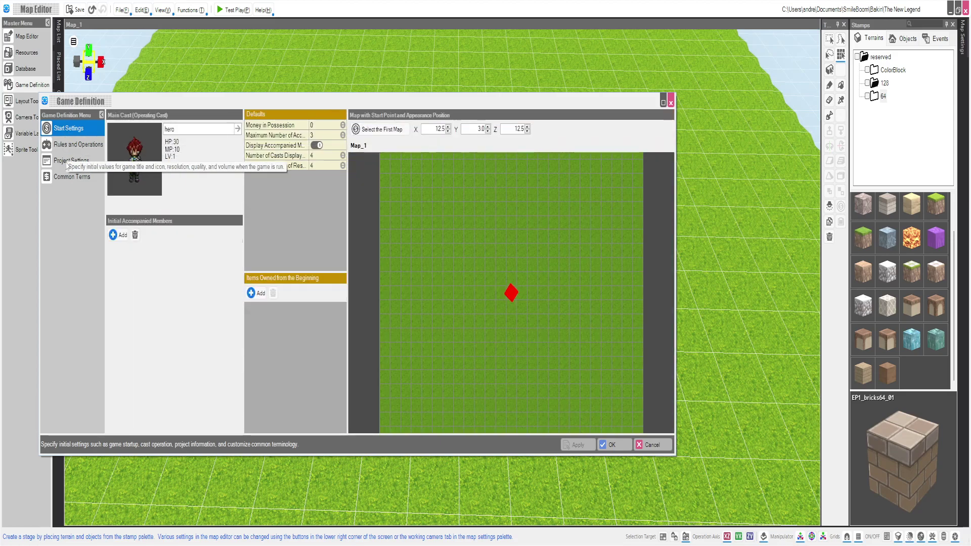
click(65, 145)
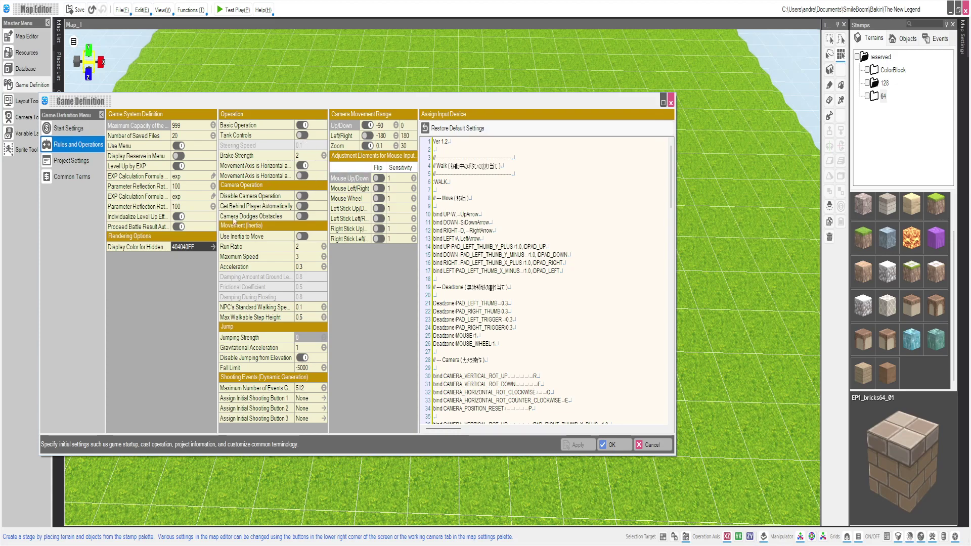
click(76, 162)
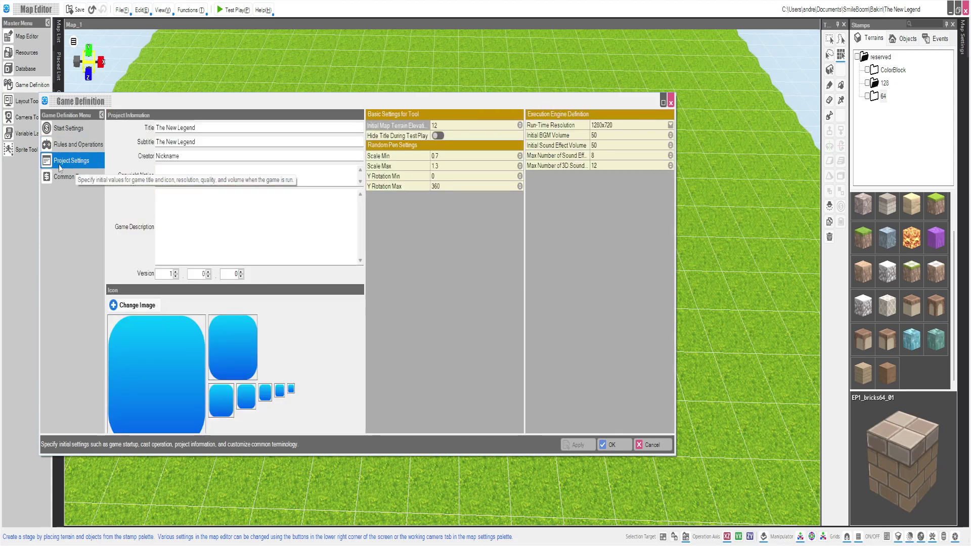
click(438, 136)
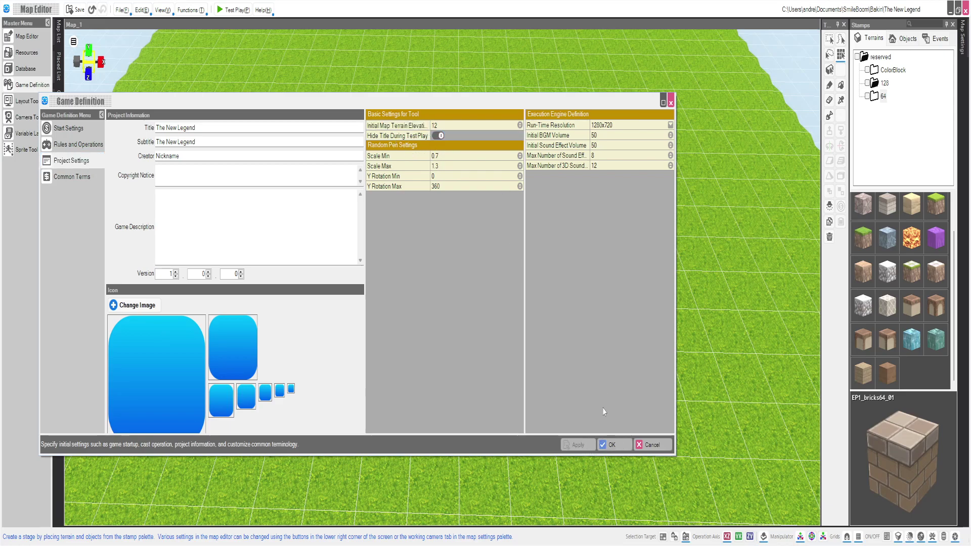
click(615, 446)
Test-play the game to check the Y Pressed and B Pressed variables in the debug window, and close the player
click(232, 9)
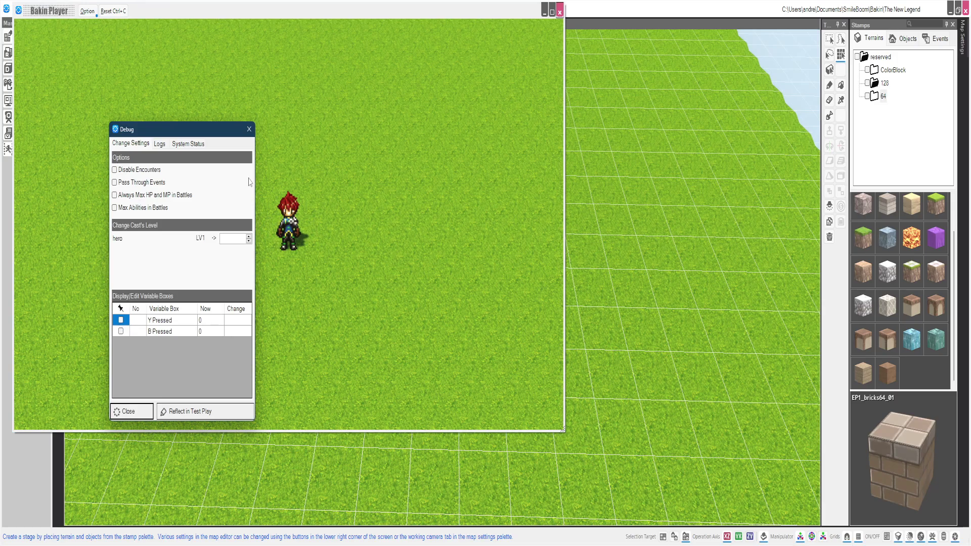
key(y)
key(Right)
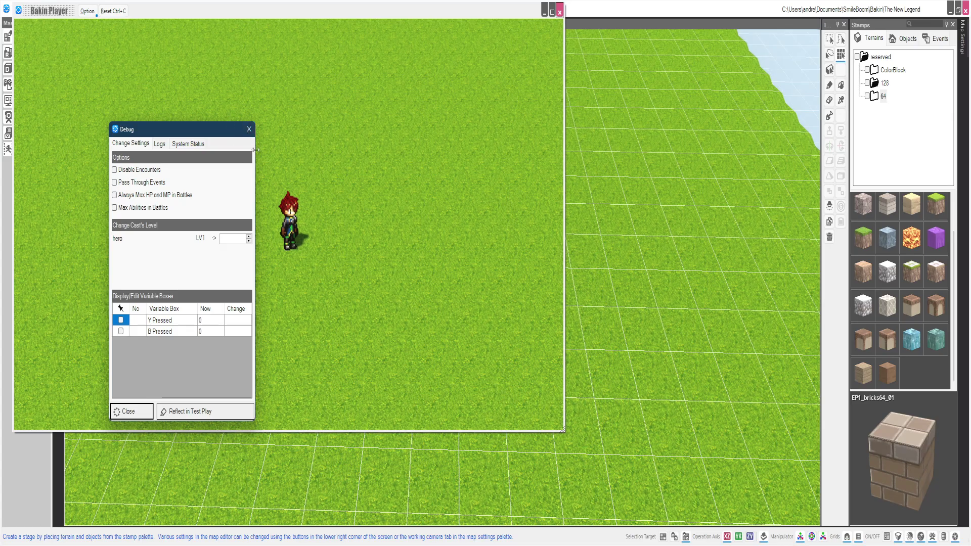
click(248, 130)
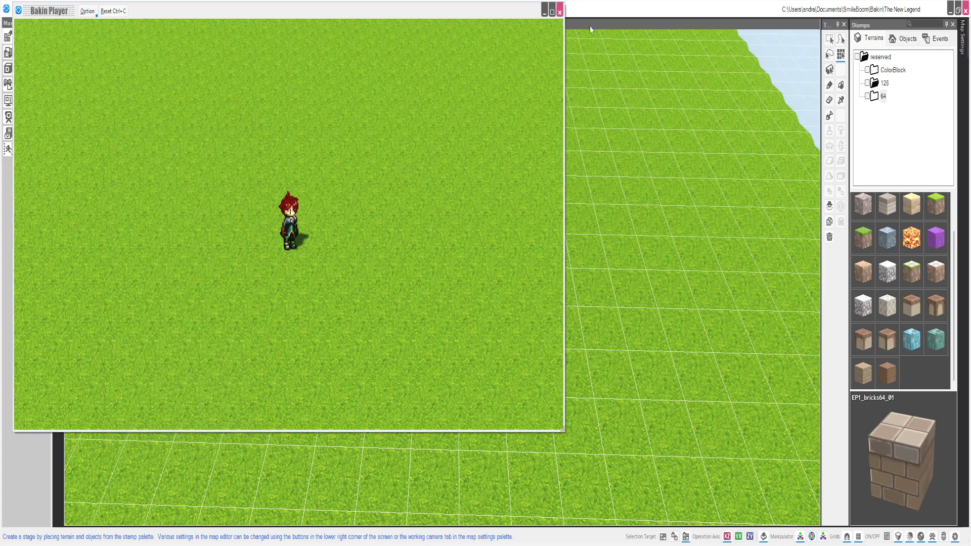
click(559, 12)
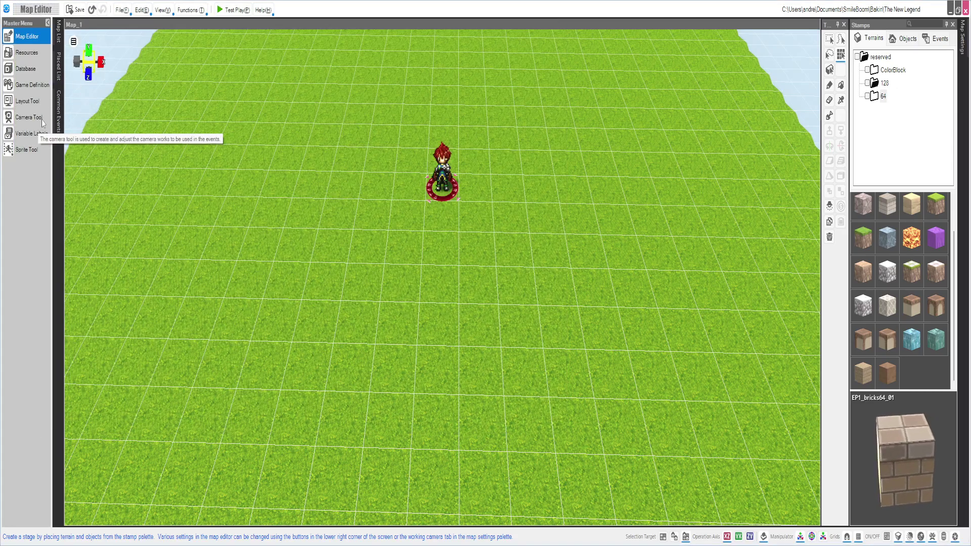
Reopen the Button Mapping common event and add a Check Variable Box condition at the end for Y Pressed equal to 2
click(58, 109)
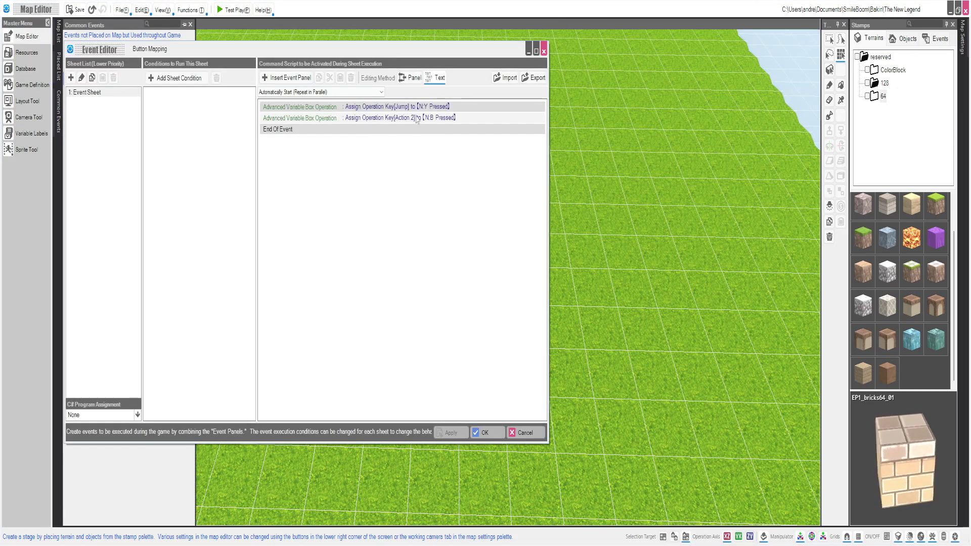
click(354, 130)
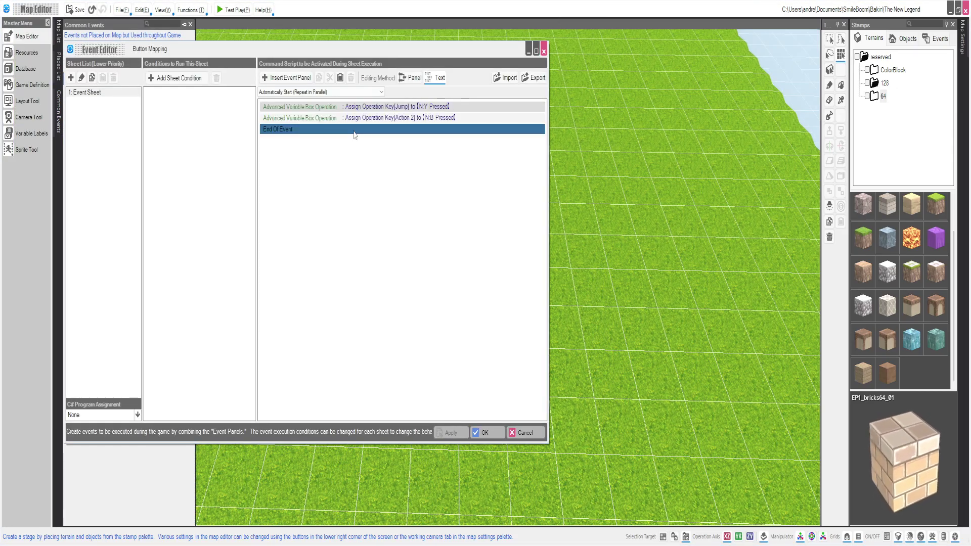
click(276, 77)
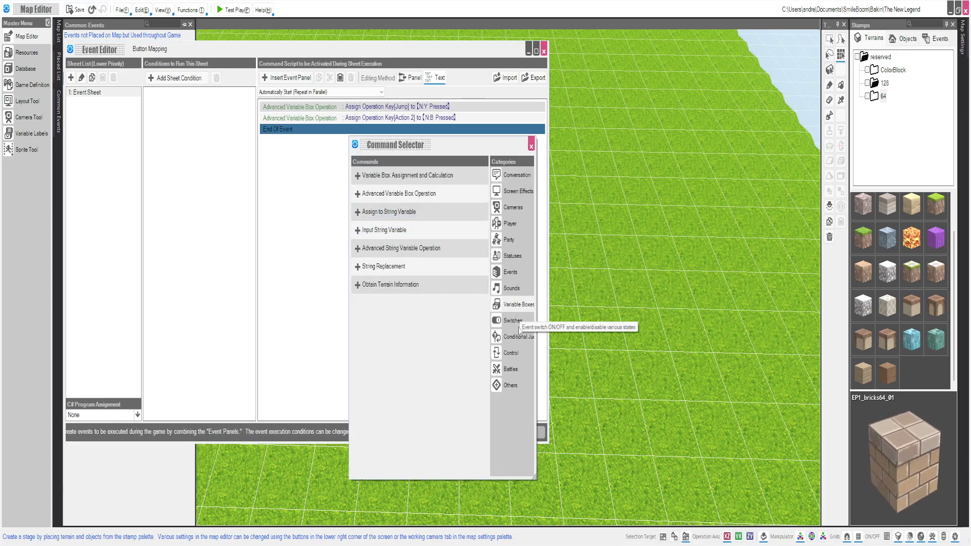
click(518, 338)
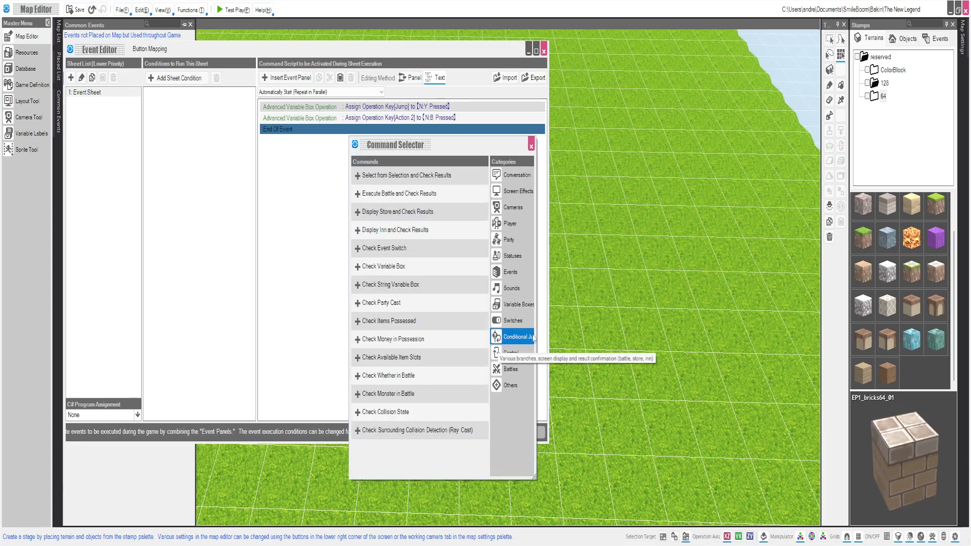
drag(536, 332, 511, 343)
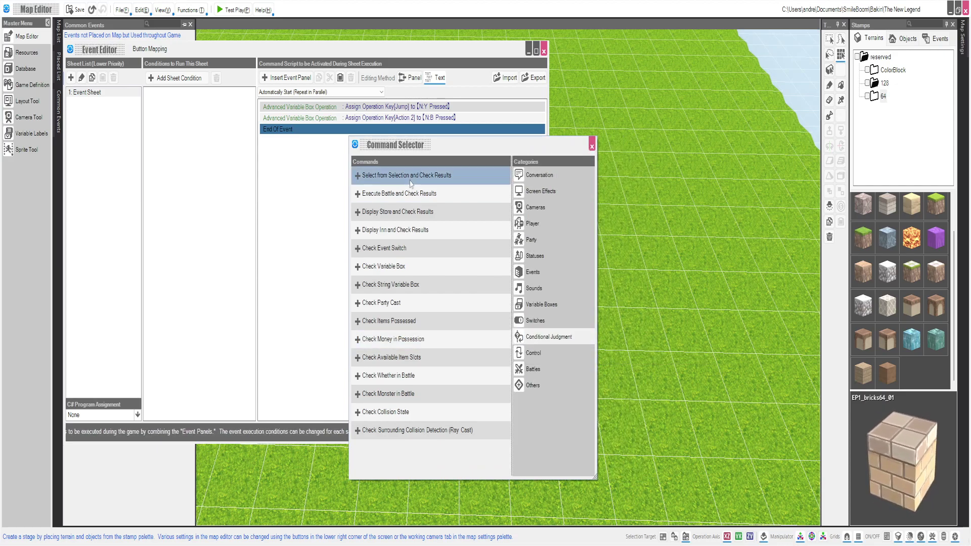
click(410, 267)
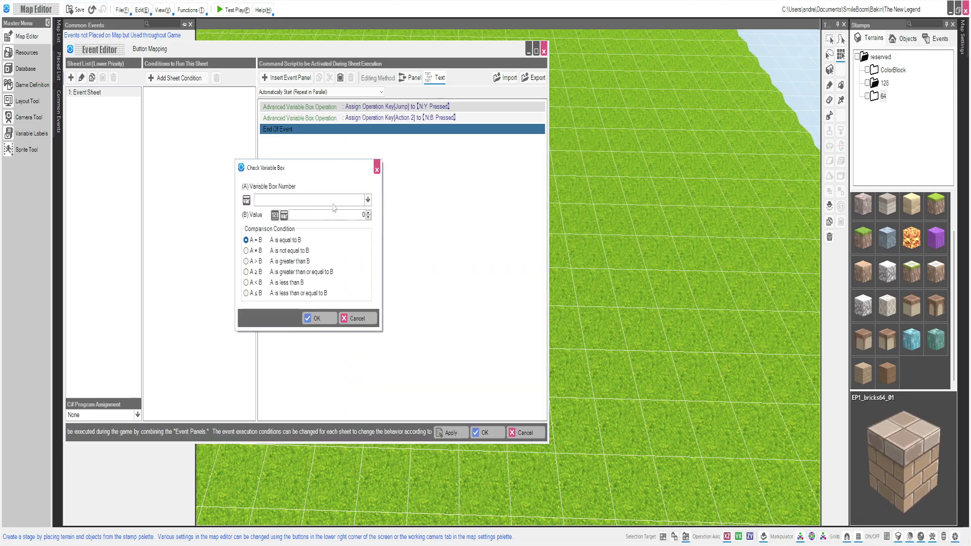
click(368, 200)
double_click(286, 258)
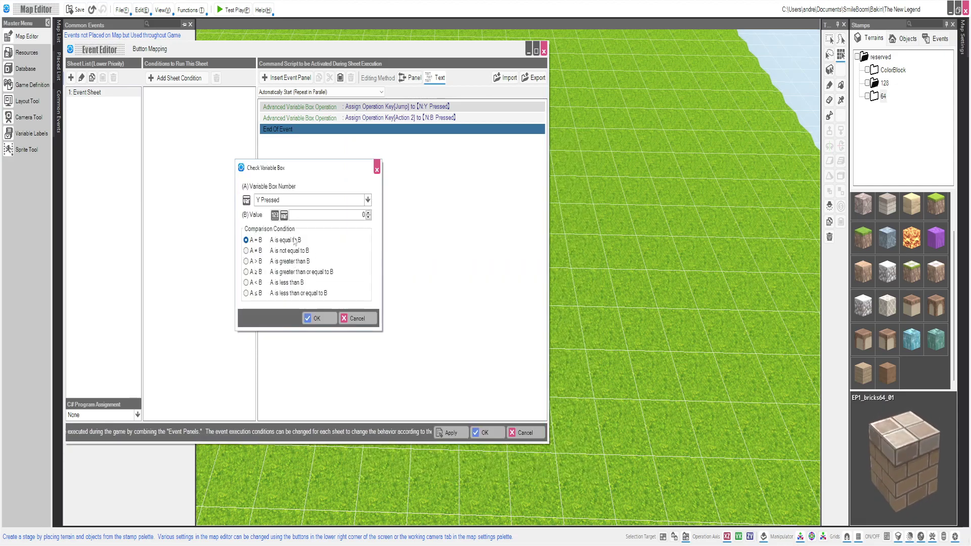
click(368, 212)
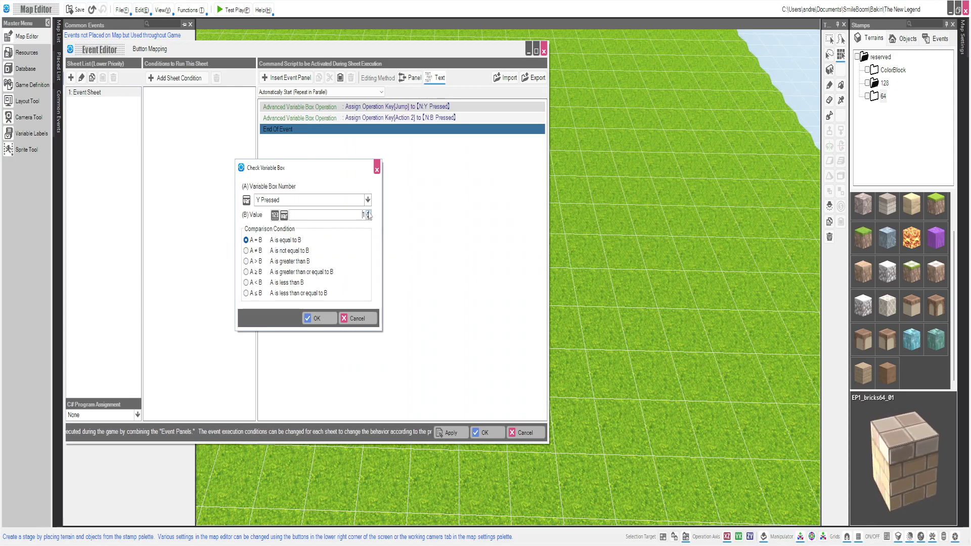
click(313, 318)
Copy the Y Pressed condition block and paste it before the end of the event
click(358, 142)
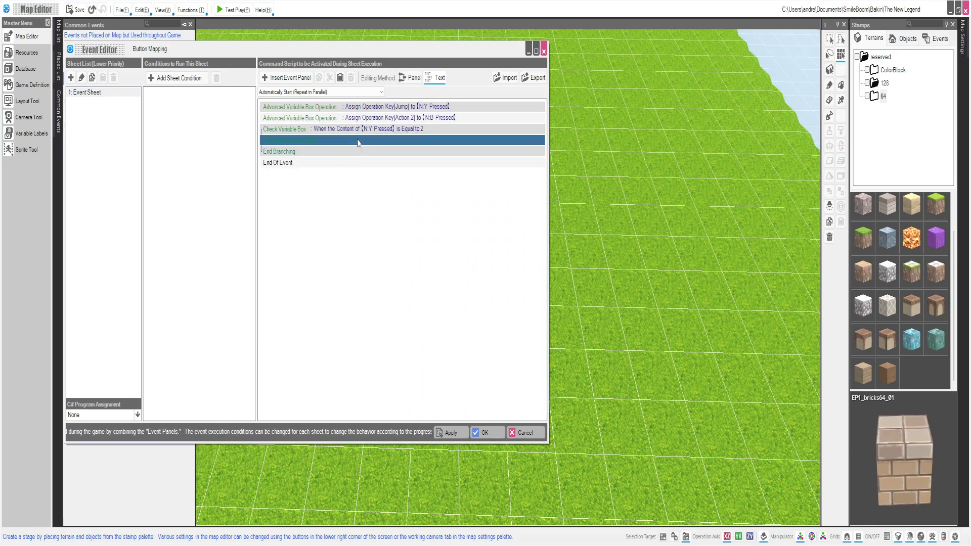
click(408, 131)
right_click(408, 132)
key(Escape)
click(306, 168)
right_click(305, 168)
click(336, 201)
double_click(419, 163)
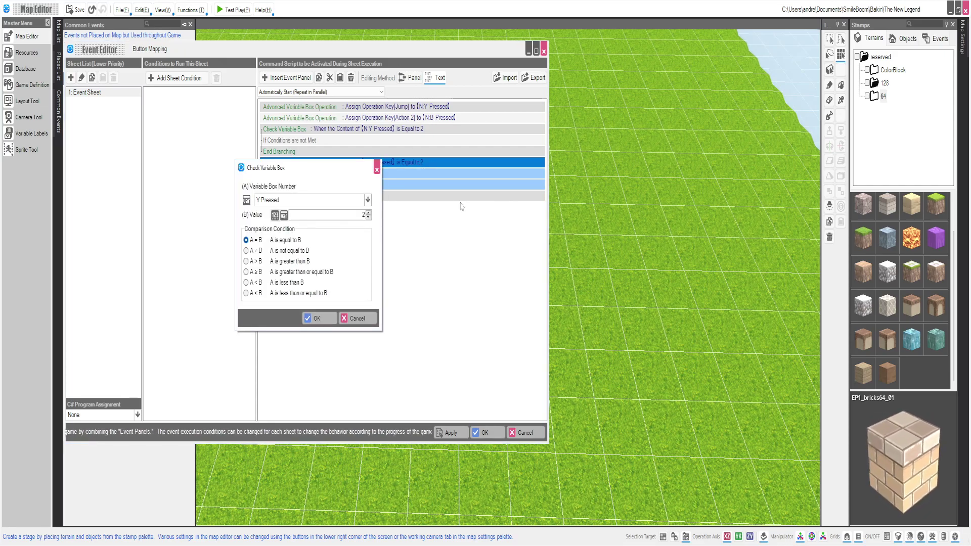
click(367, 200)
click(376, 200)
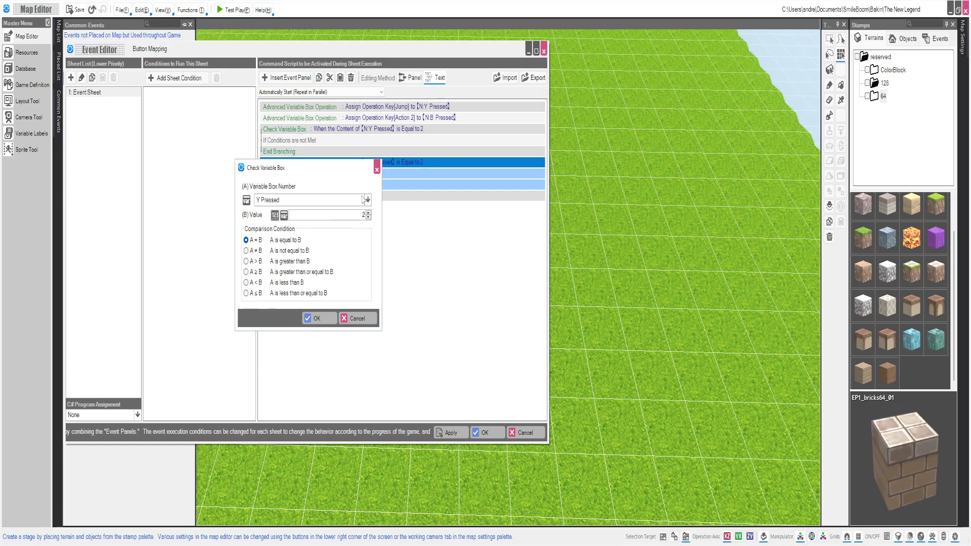
click(377, 170)
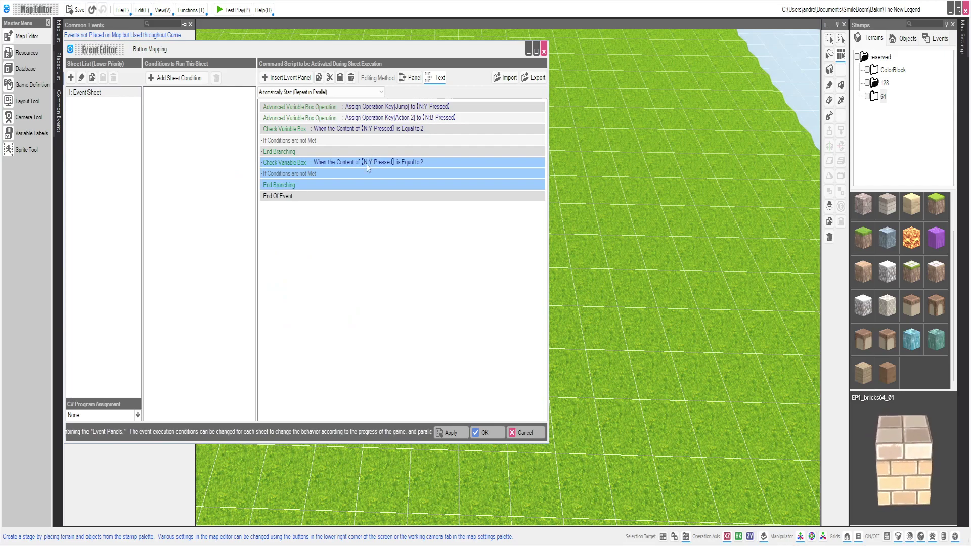
Change the variable checked by the pasted condition to B Pressed and confirm
double_click(367, 168)
click(290, 201)
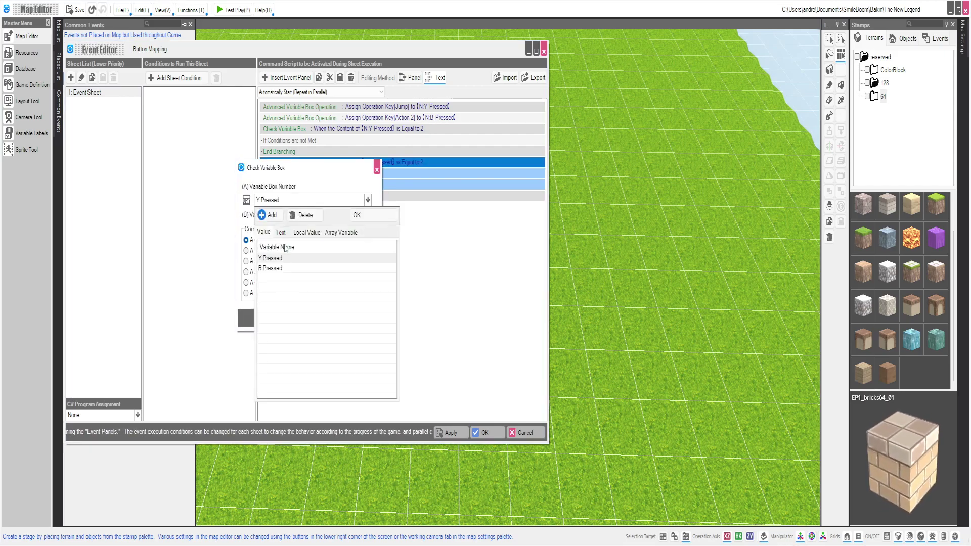
click(280, 272)
double_click(294, 273)
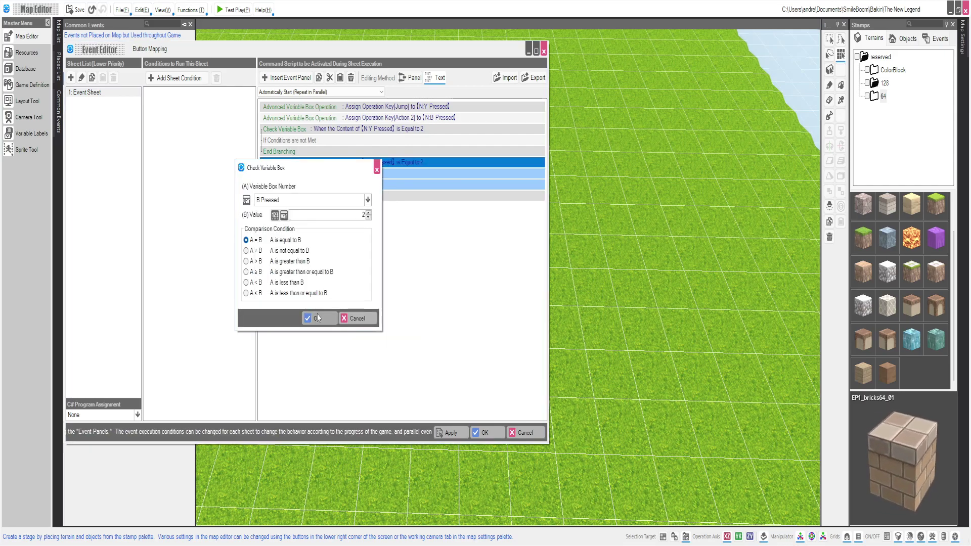
click(314, 317)
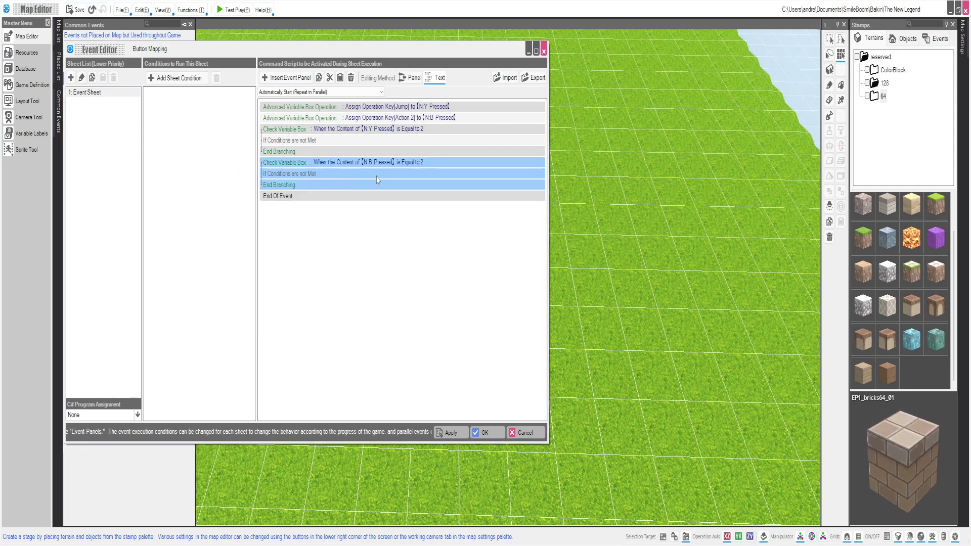
Insert a Change Cast Graphic command inside the Y Pressed condition, with hero as the cast to be changed
click(324, 140)
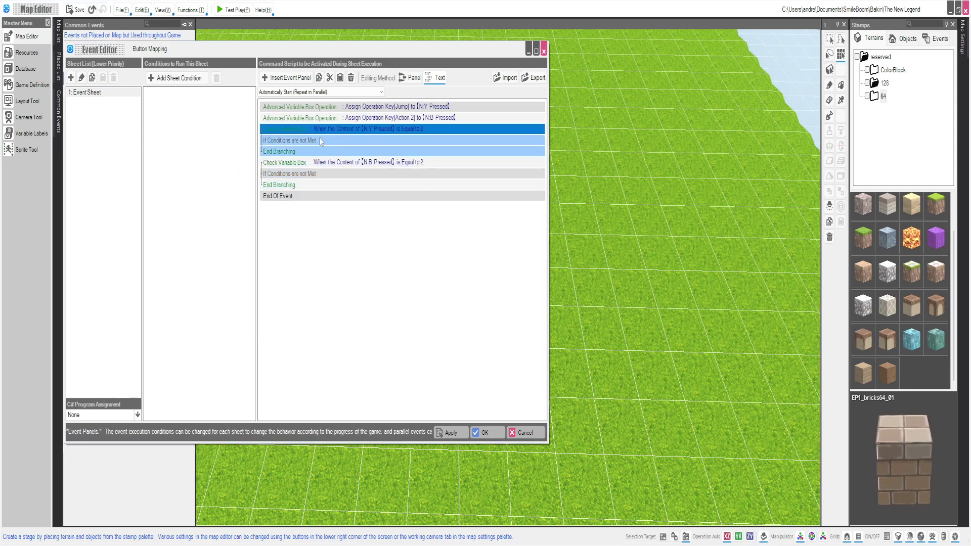
click(292, 80)
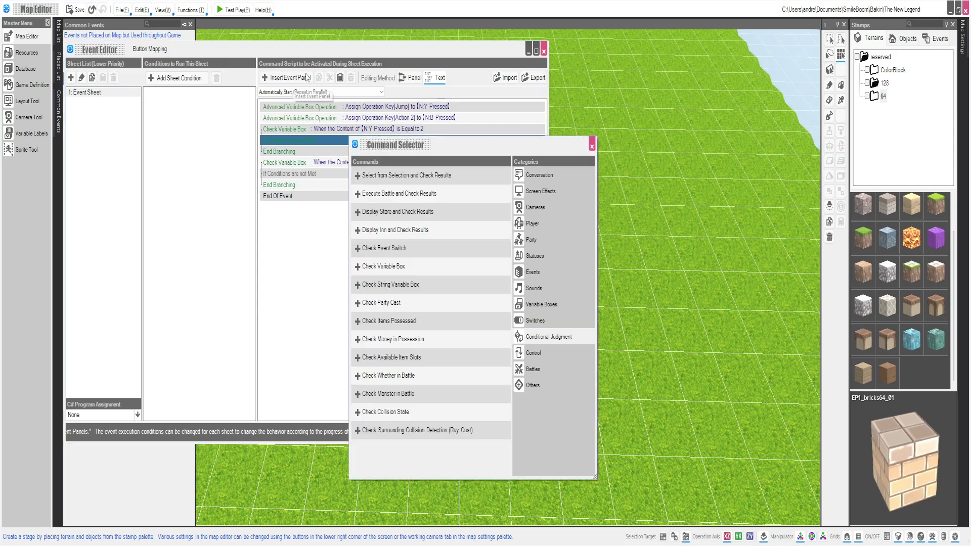
click(530, 223)
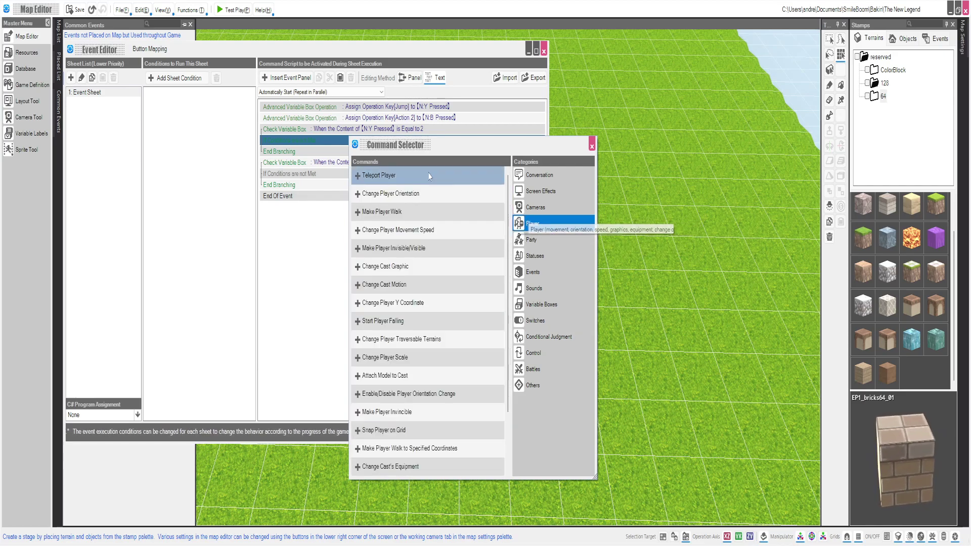
click(429, 267)
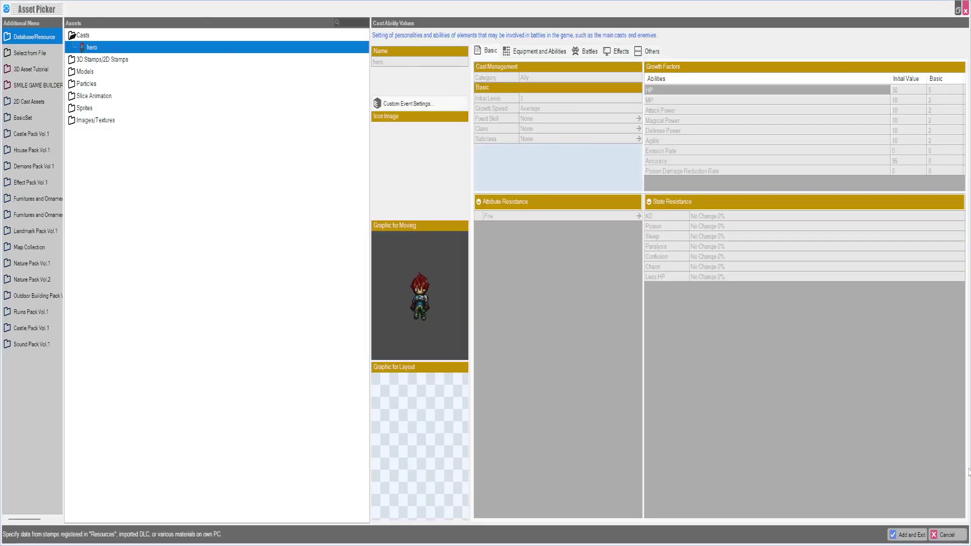
click(907, 534)
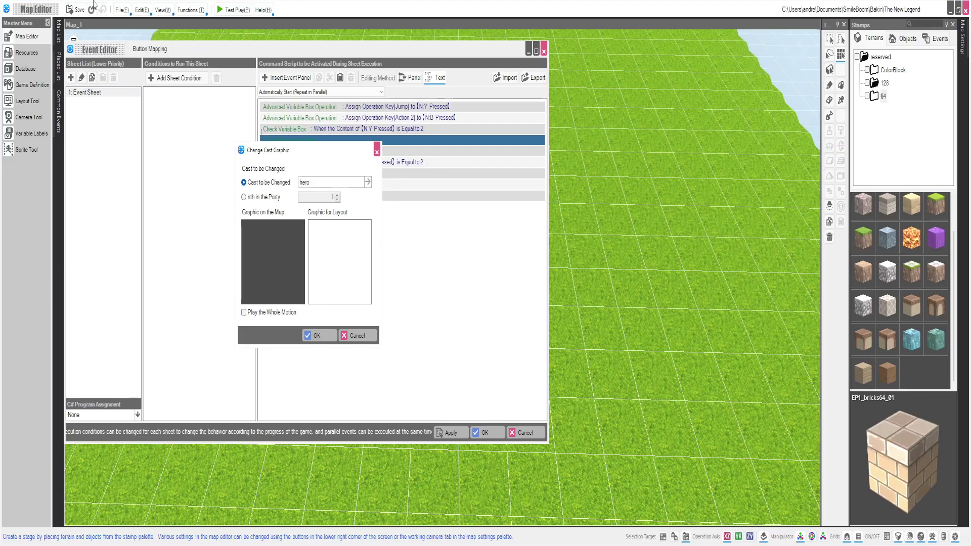
Select Hero A from the reserved 2D Casts' Hero Casts folder as the graphic on the map
click(263, 231)
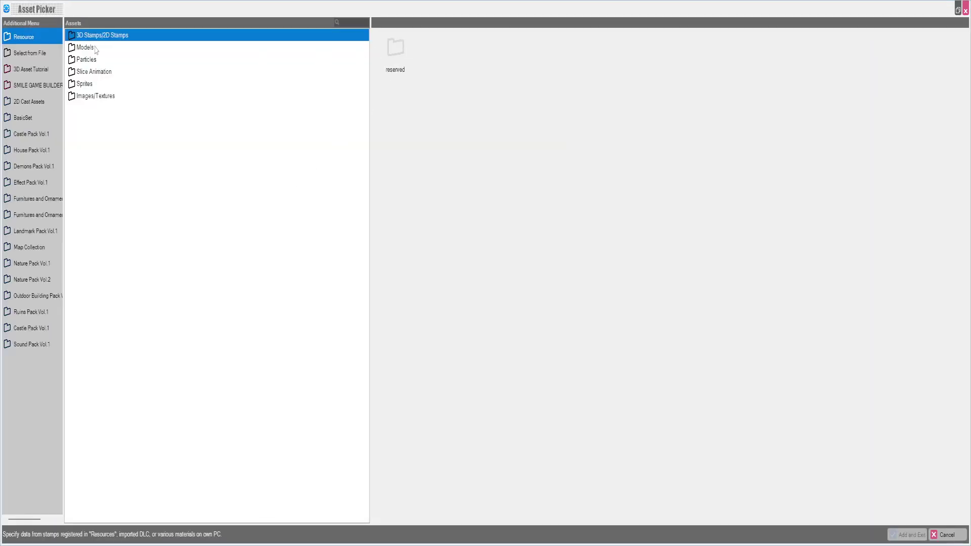
click(90, 38)
click(95, 48)
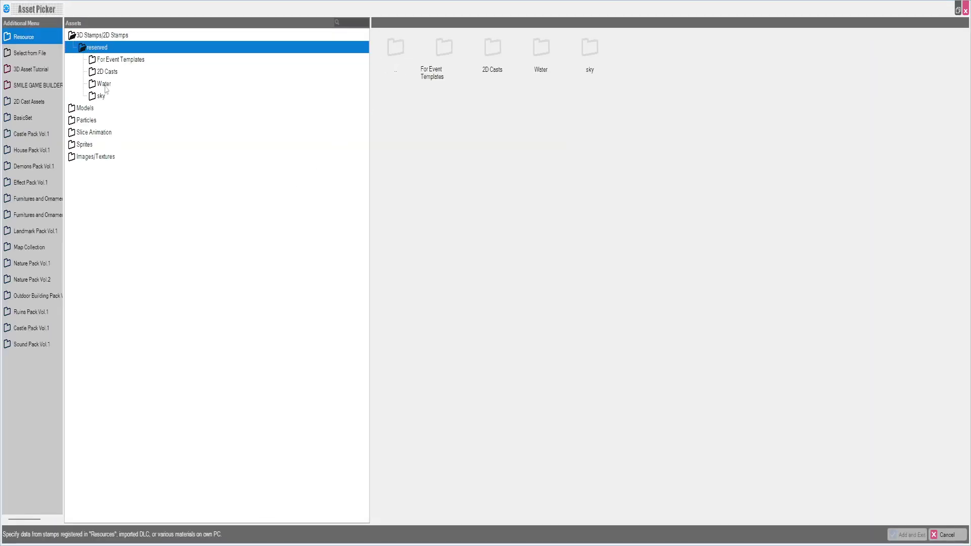
click(106, 71)
click(117, 84)
click(127, 96)
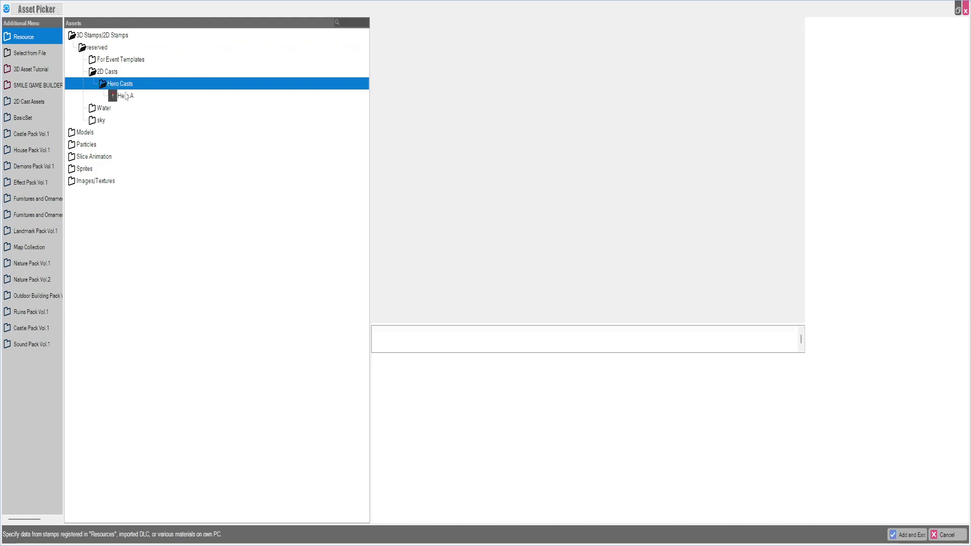
double_click(126, 97)
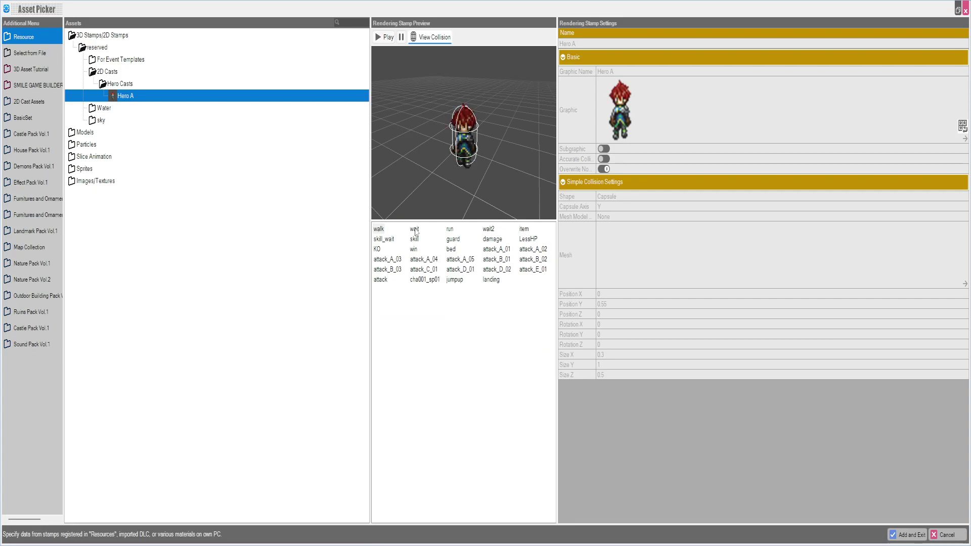
Preview Hero A's attack motions from the A, B, C and D sets to compare their weapons
click(454, 259)
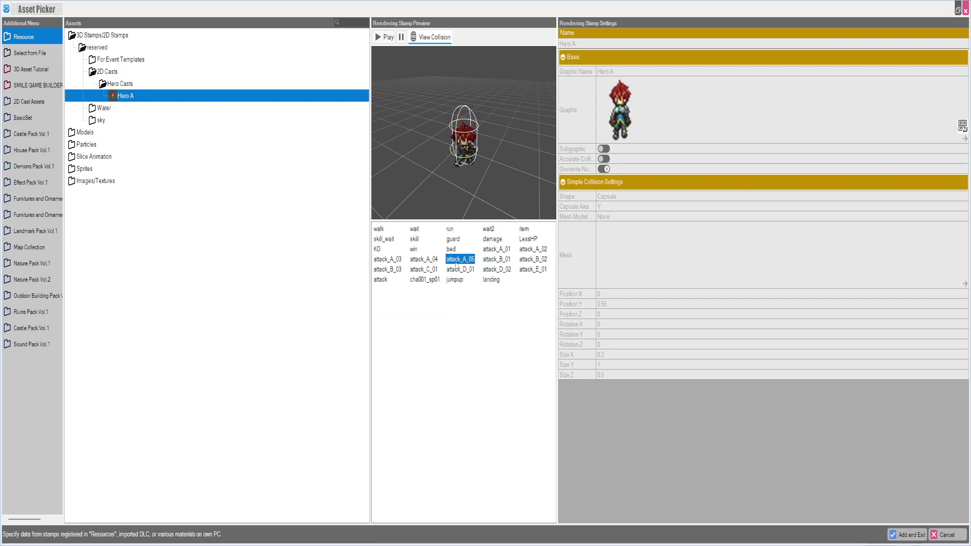
click(491, 261)
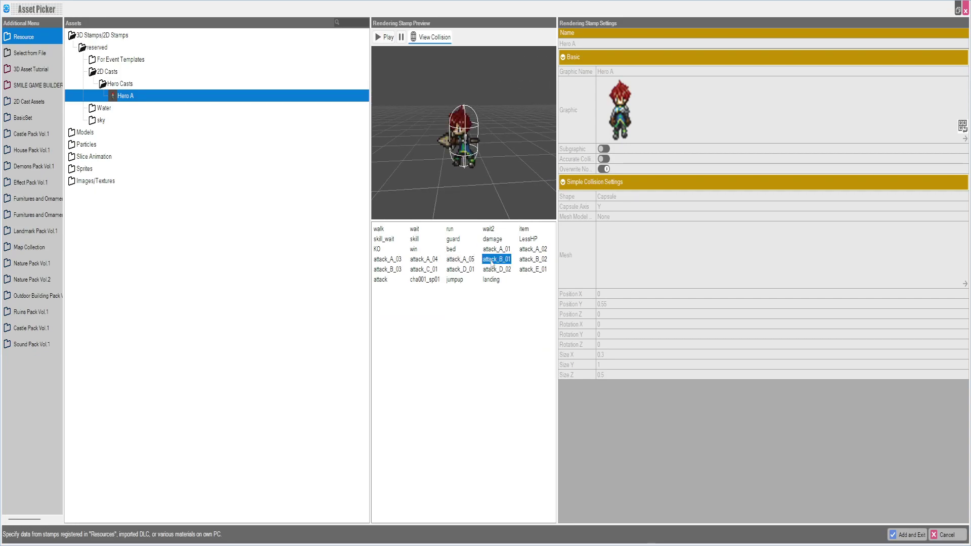
click(528, 261)
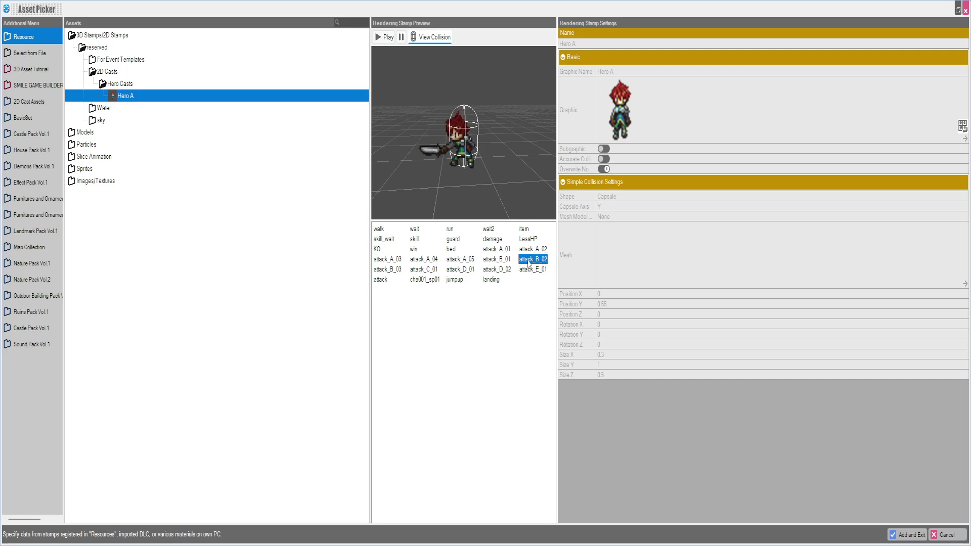
click(528, 250)
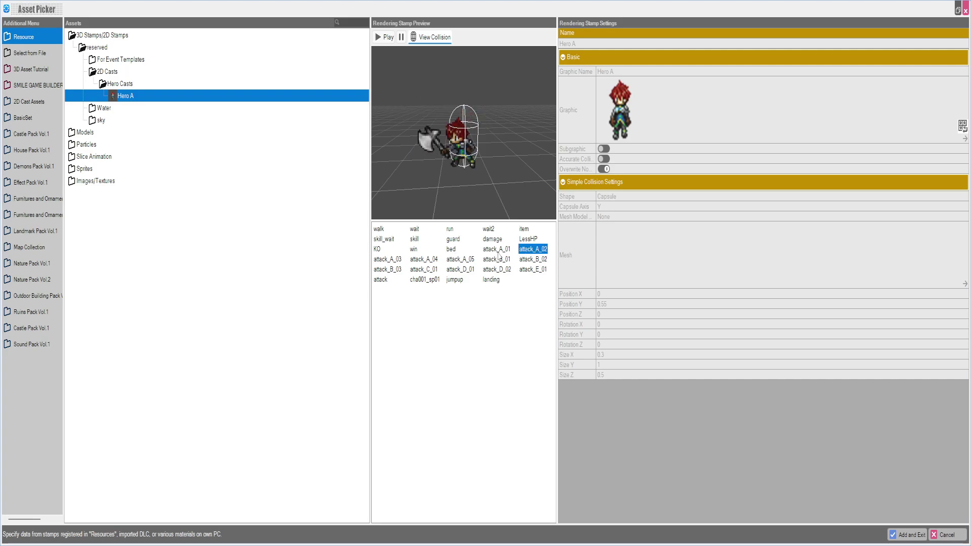
click(395, 260)
click(388, 271)
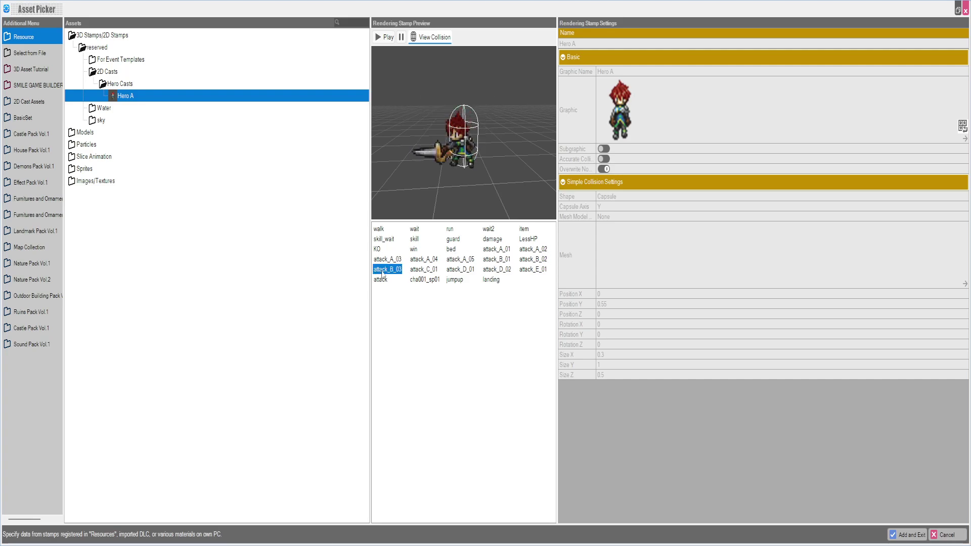
click(427, 270)
click(459, 272)
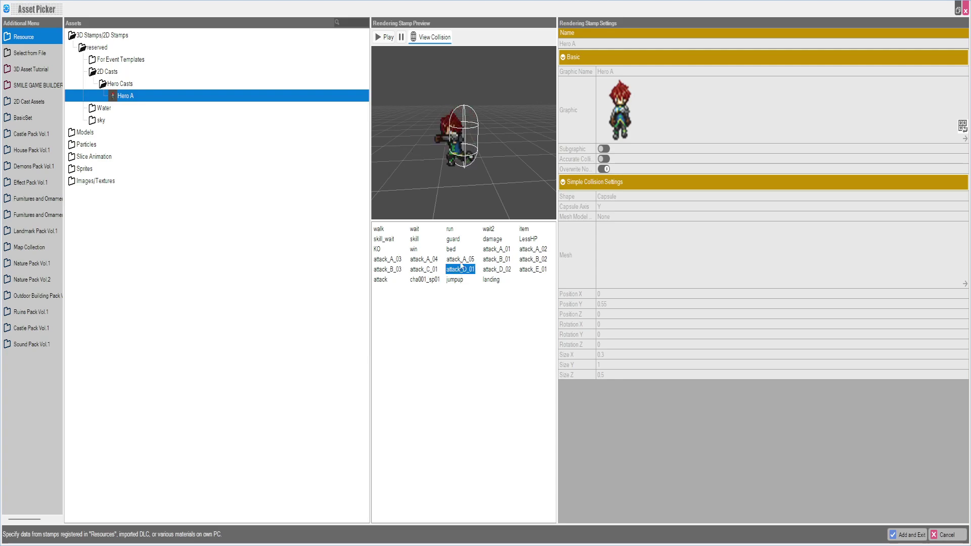
click(461, 262)
click(496, 260)
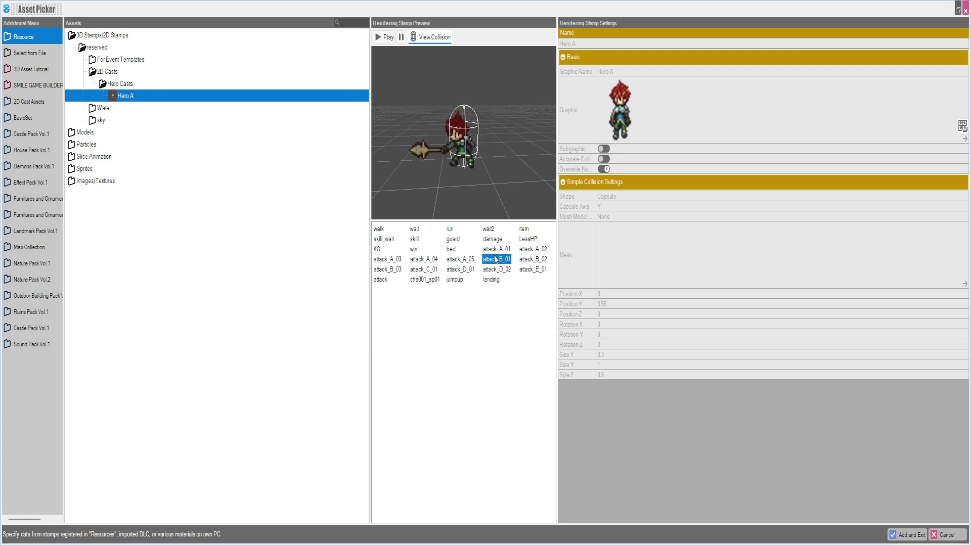
Choose the attack_A_02 motion for Hero A and confirm the Change Cast Graphic command
click(529, 250)
click(909, 533)
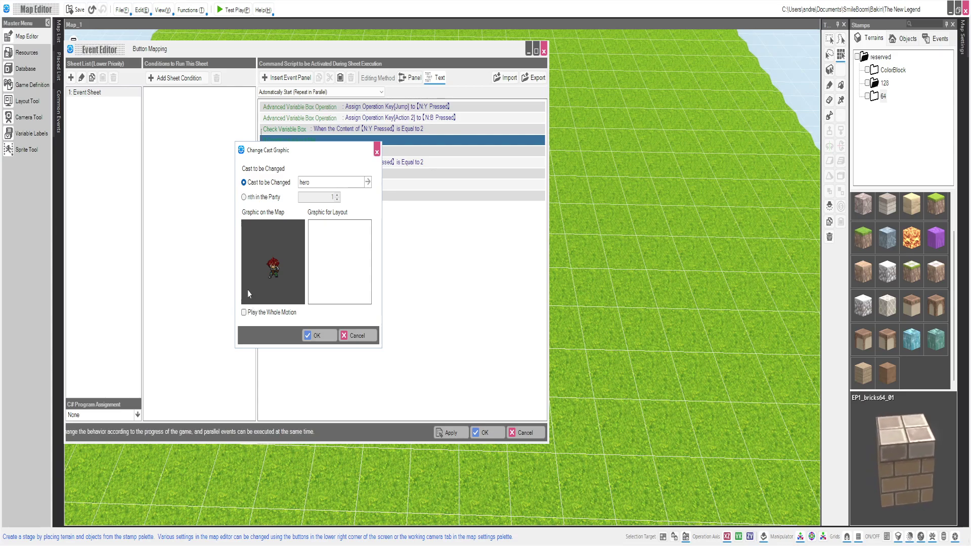
click(318, 335)
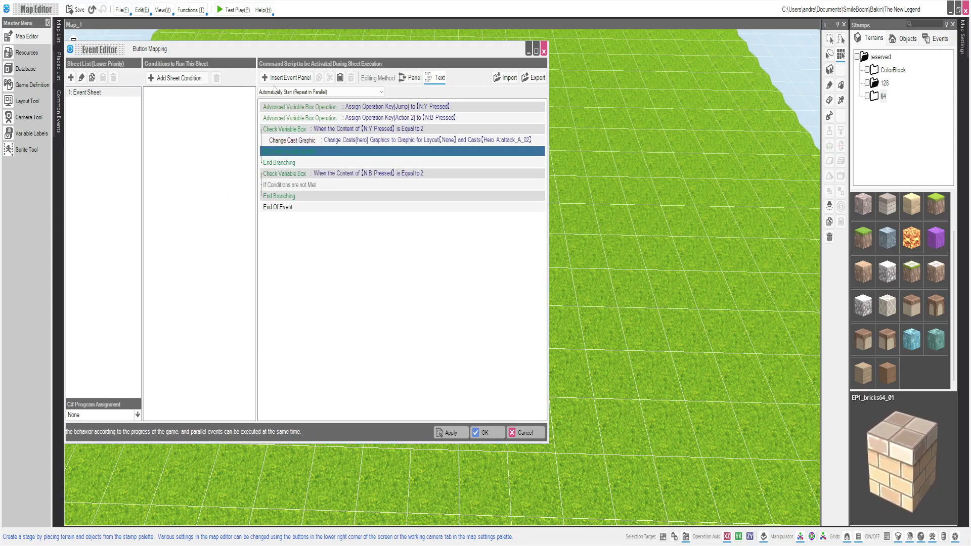
Insert a Wait Specified Time command of 0.2 seconds after the attack graphic change in the Y Pressed condition
click(285, 77)
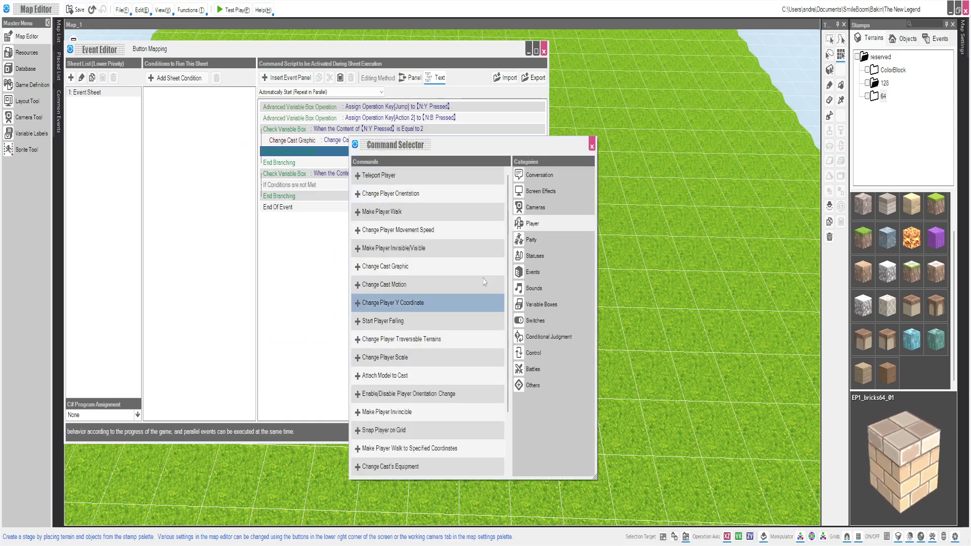
click(534, 353)
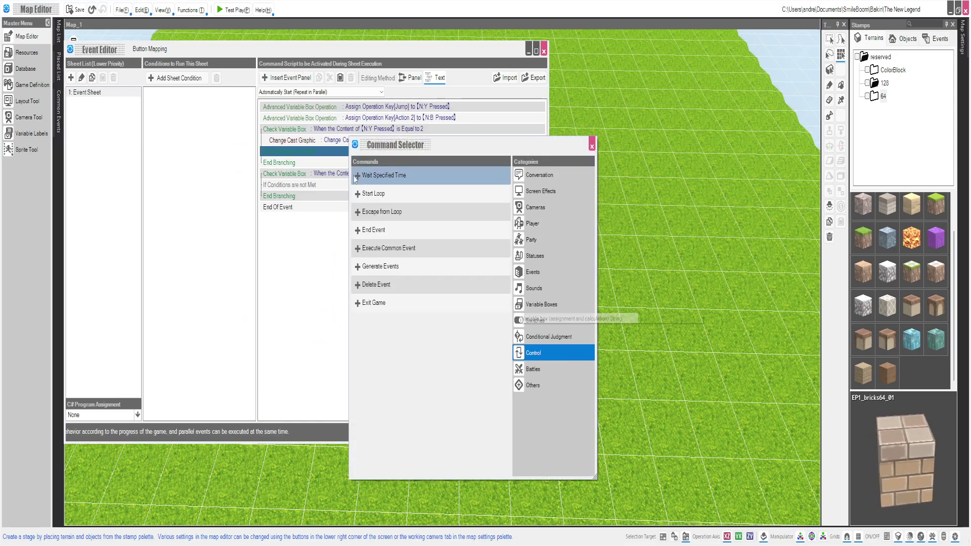
click(401, 175)
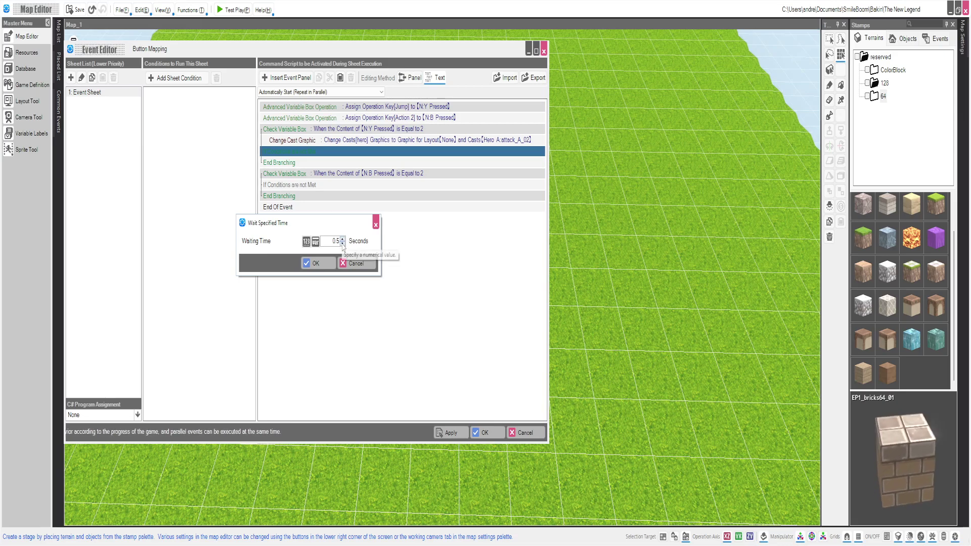
click(343, 244)
click(343, 245)
click(343, 244)
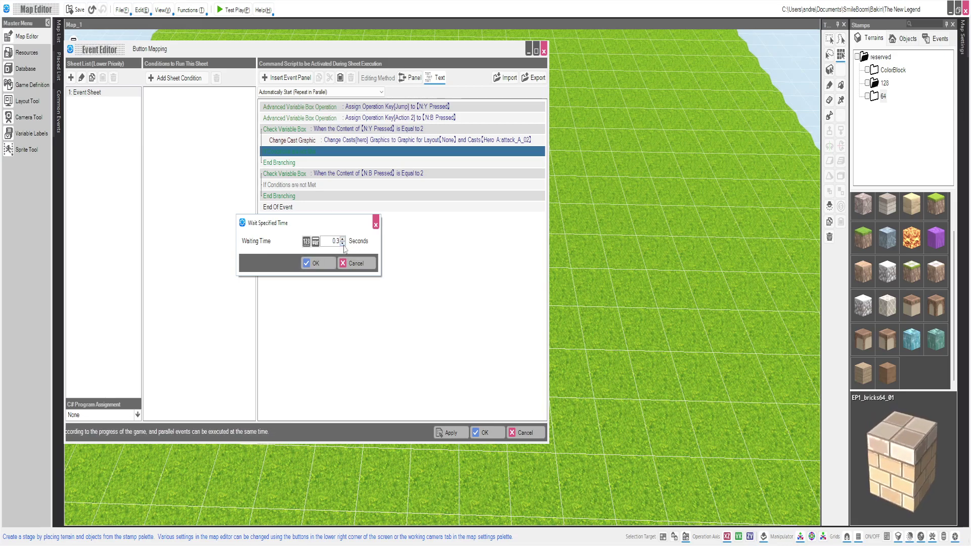
click(318, 263)
Insert a second Change Cast Graphic command after the wait, with hero as the cast to be changed
click(308, 163)
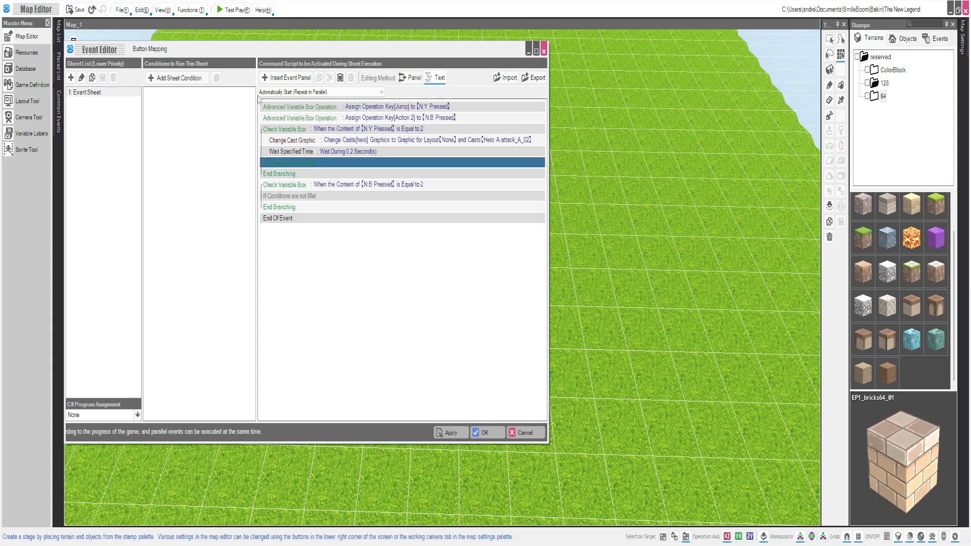
click(285, 79)
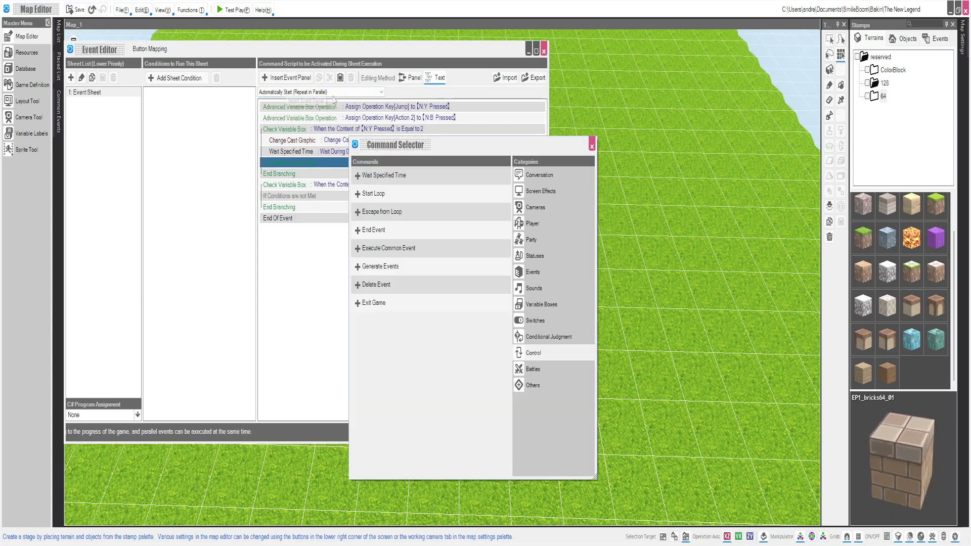
click(531, 224)
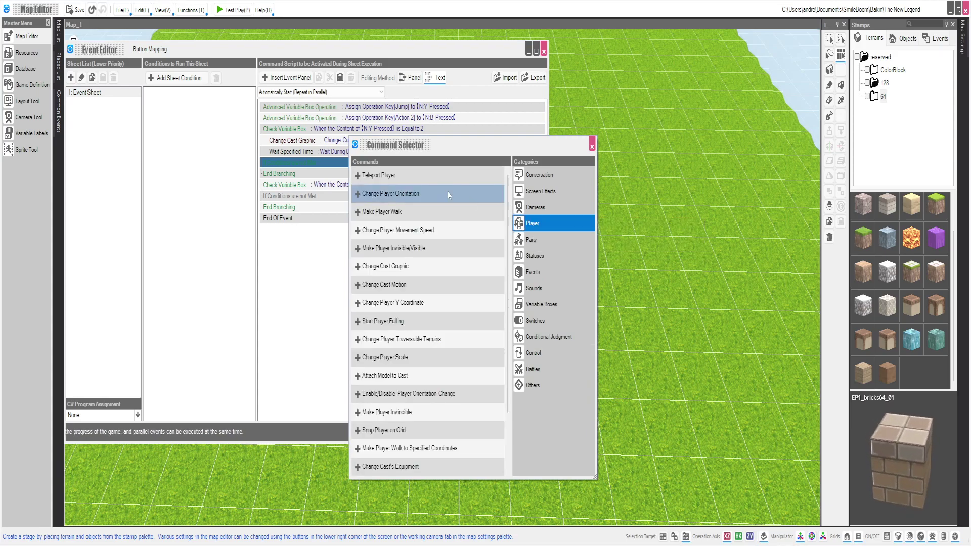
click(412, 269)
click(329, 182)
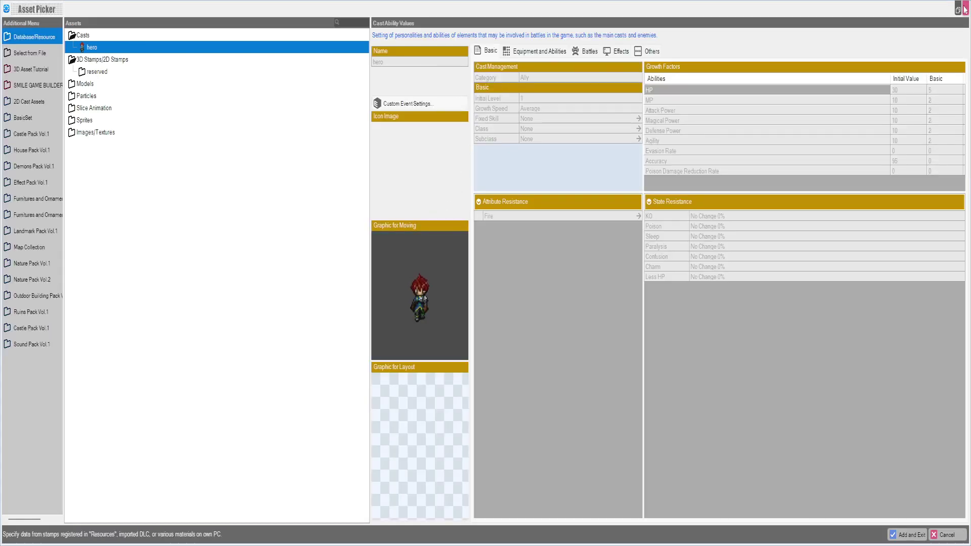
key(Escape)
Choose Hero A from the reserved 2D Casts' Hero Casts folder as the second command's graphic on the map
click(264, 267)
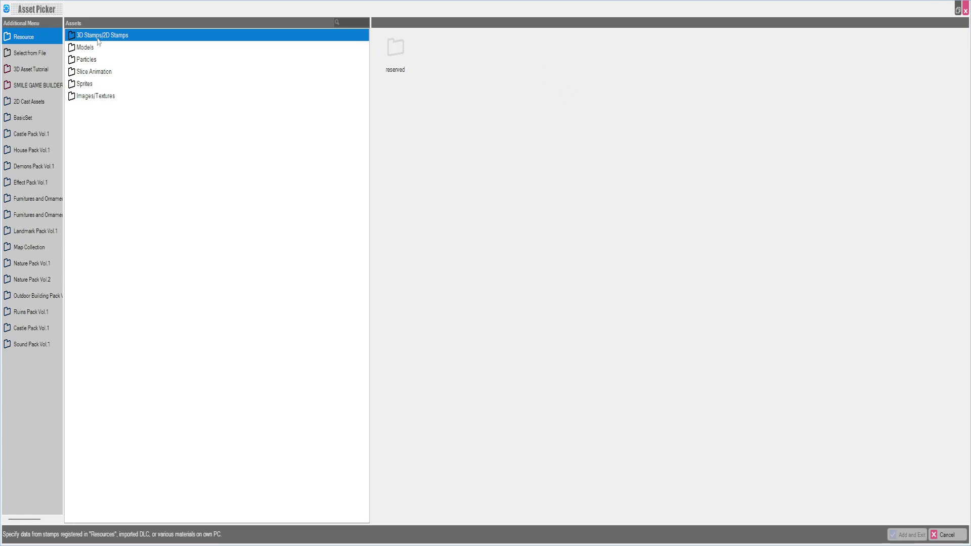
click(96, 47)
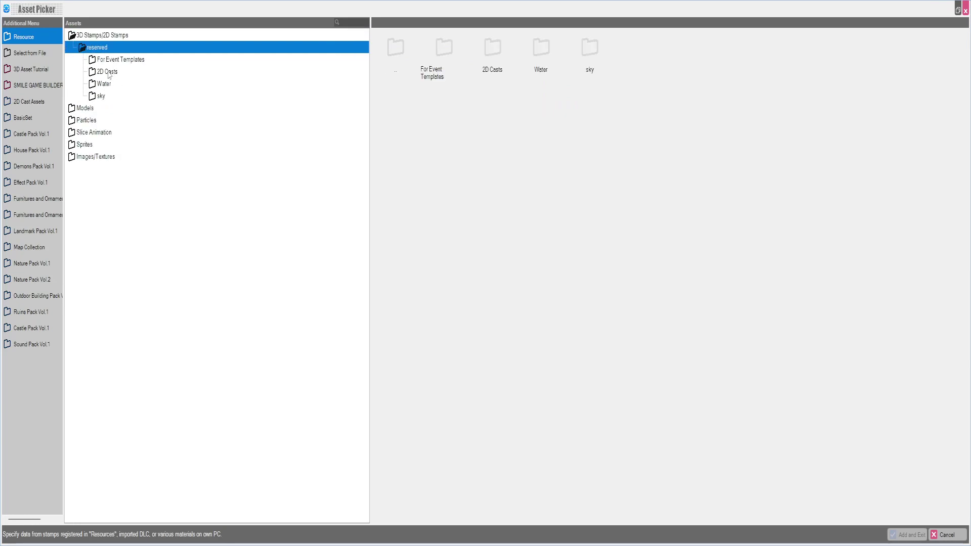
click(109, 75)
click(107, 86)
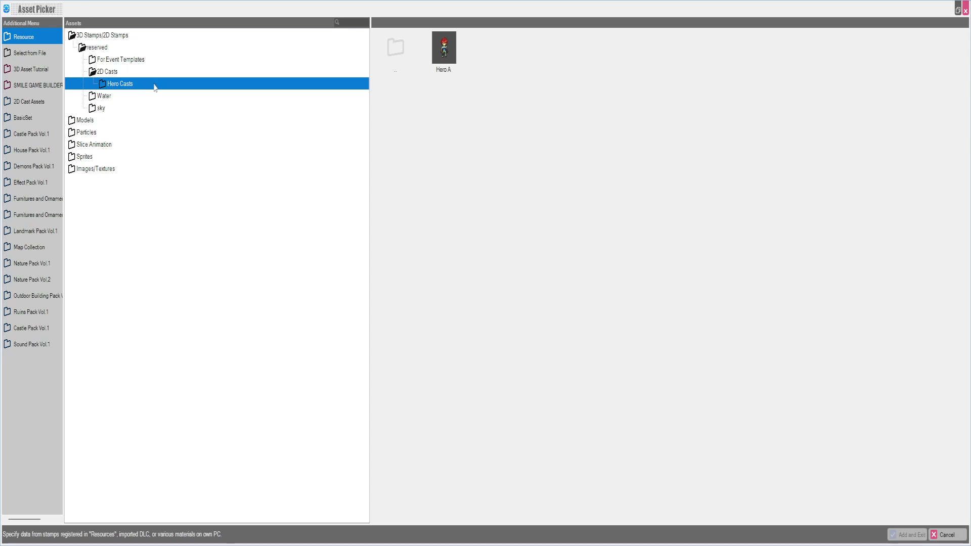
double_click(443, 47)
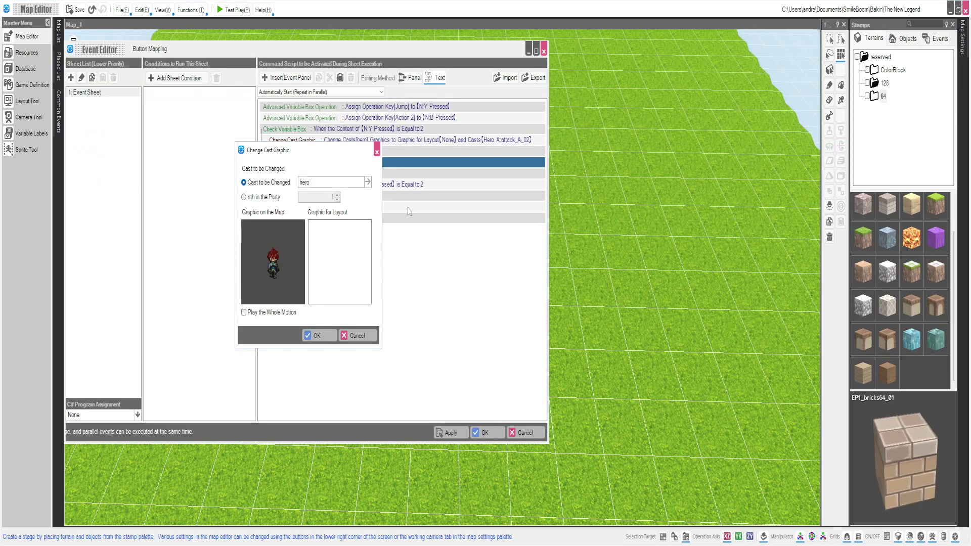
Set Hero A's motion to wait2 and confirm the second Change Cast Graphic command
click(281, 254)
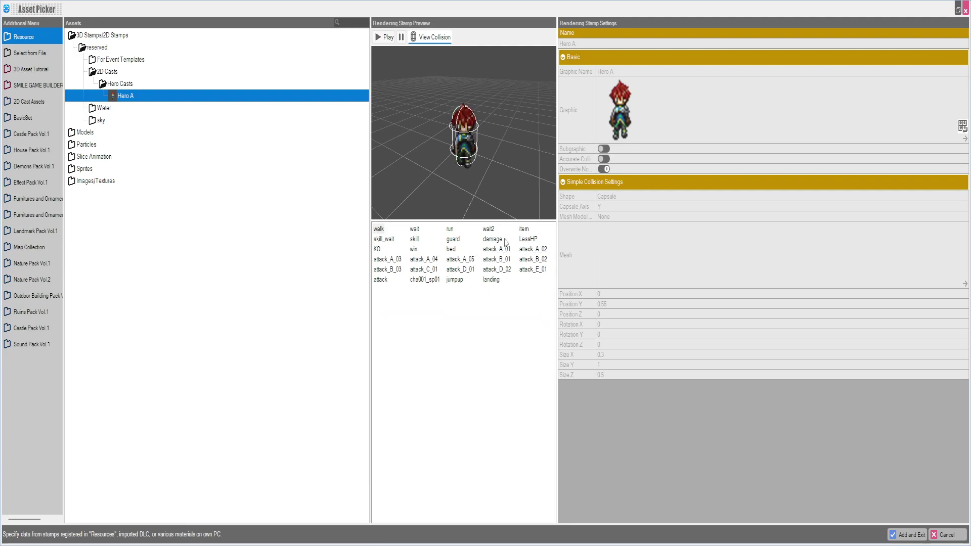
click(489, 230)
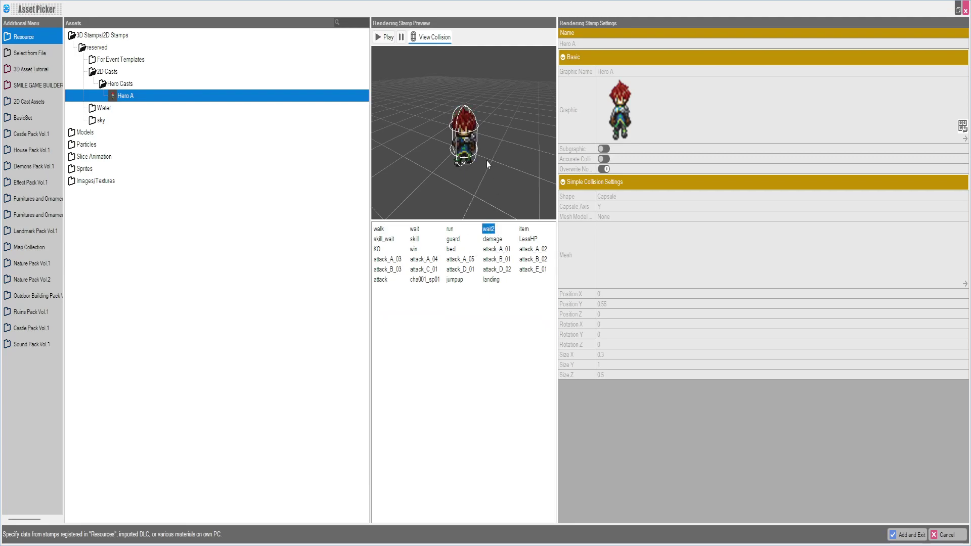
drag(486, 164, 461, 162)
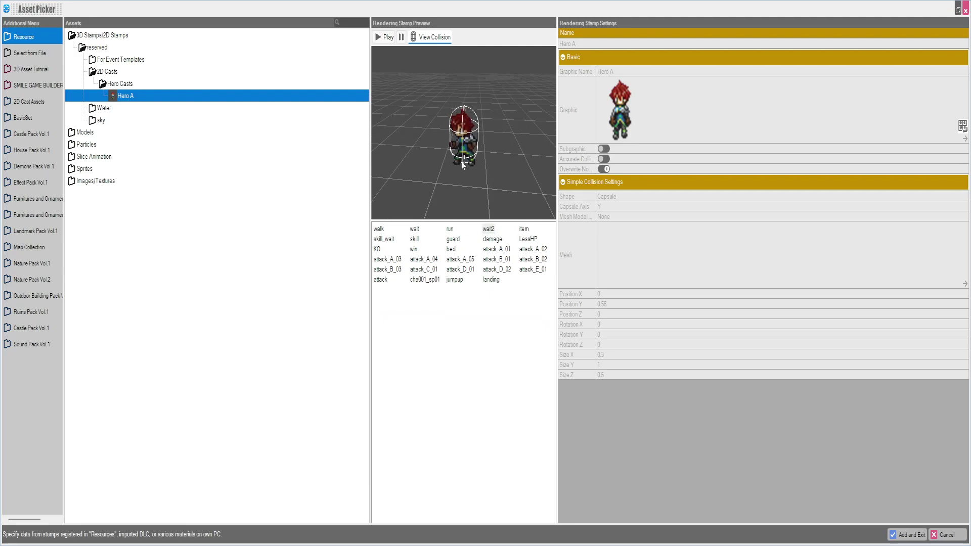
click(894, 536)
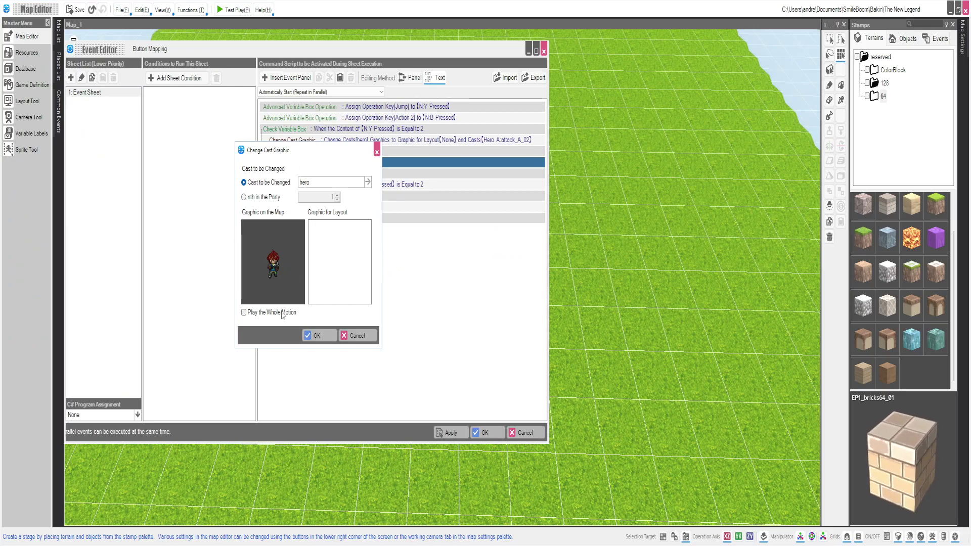
click(313, 335)
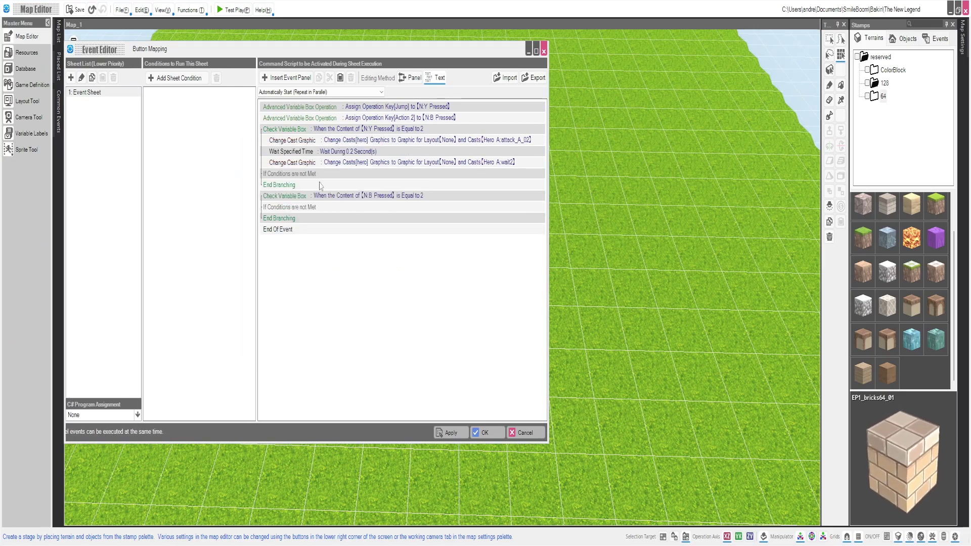
Save the Button Mapping event and test play the game to check the attack motion
click(384, 174)
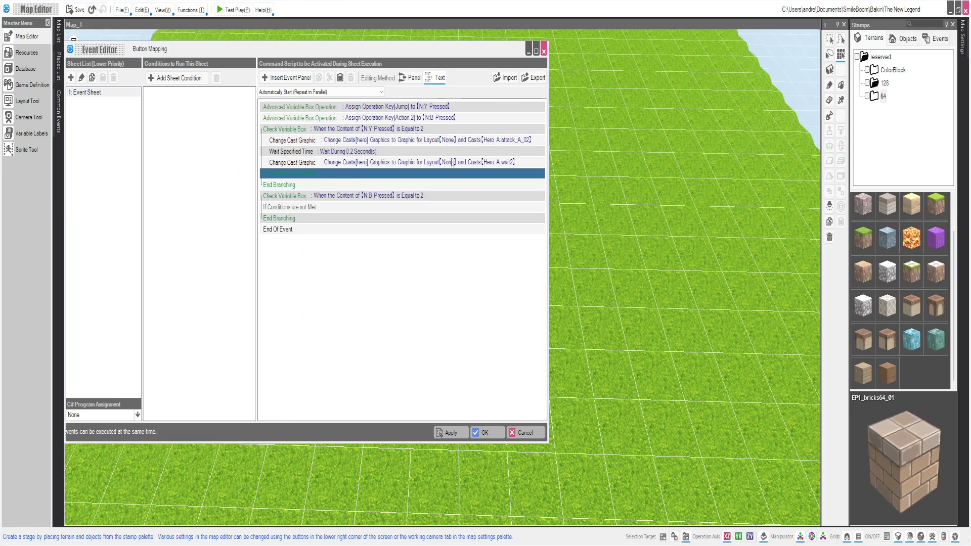
click(483, 434)
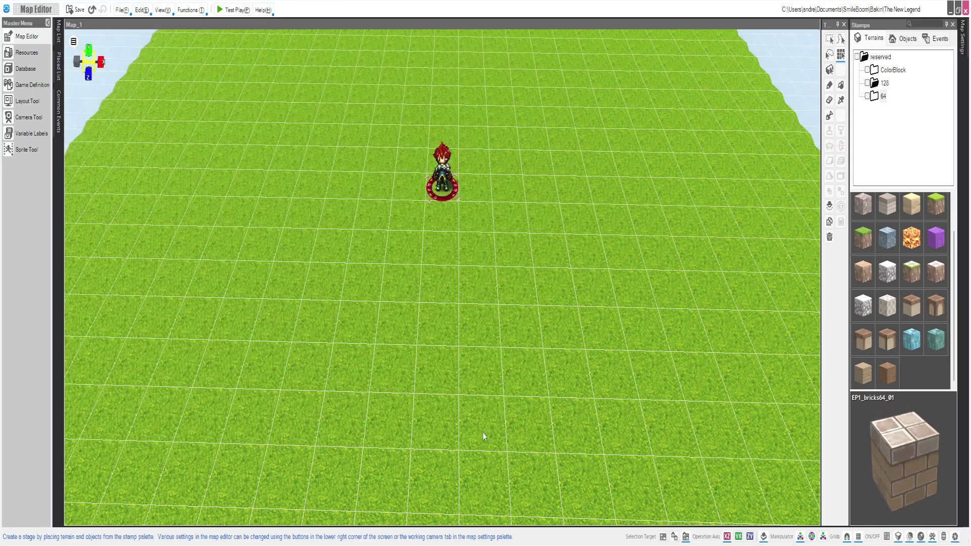
click(230, 11)
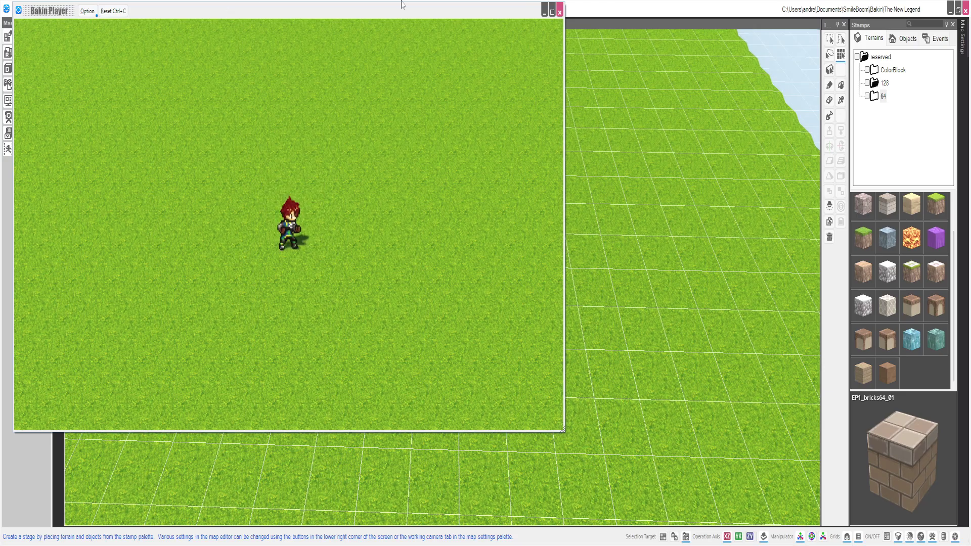
click(559, 13)
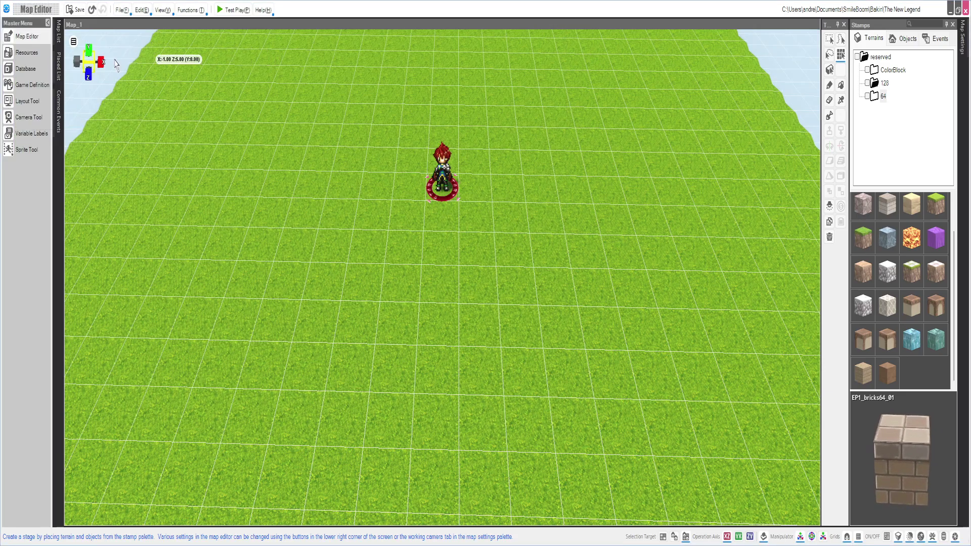
Reopen the Button Mapping event, review the wait and the attack_A_02 graphic command, and test play the game again
mouse_move(58, 110)
double_click(101, 80)
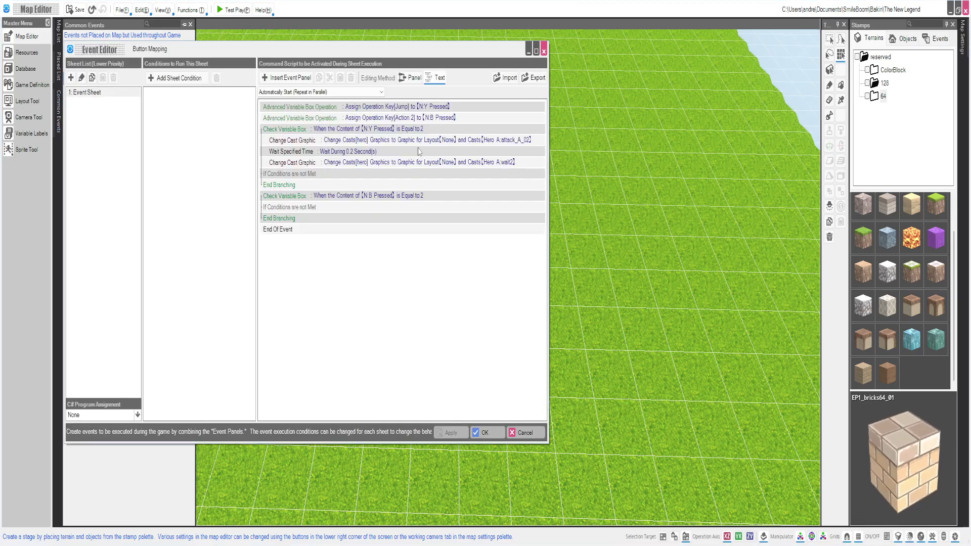
click(414, 152)
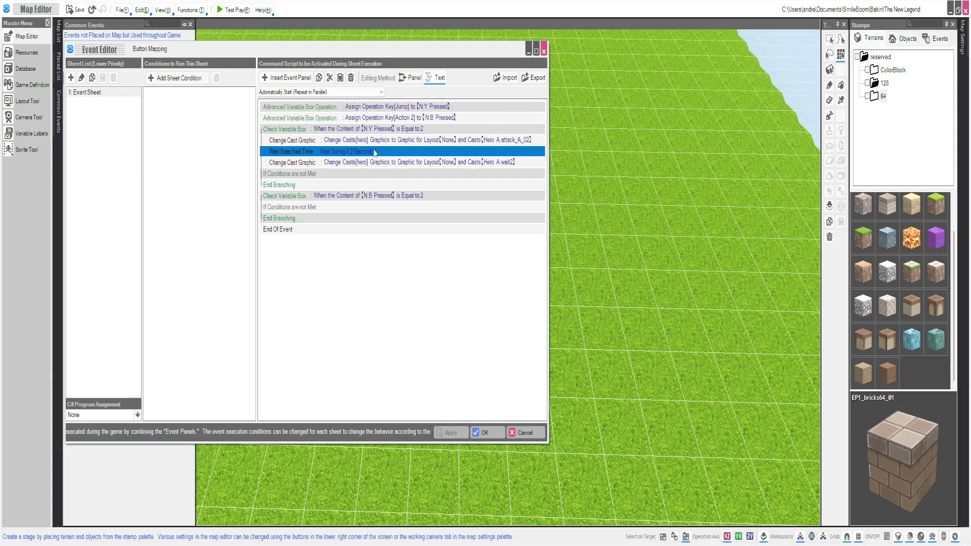
double_click(410, 140)
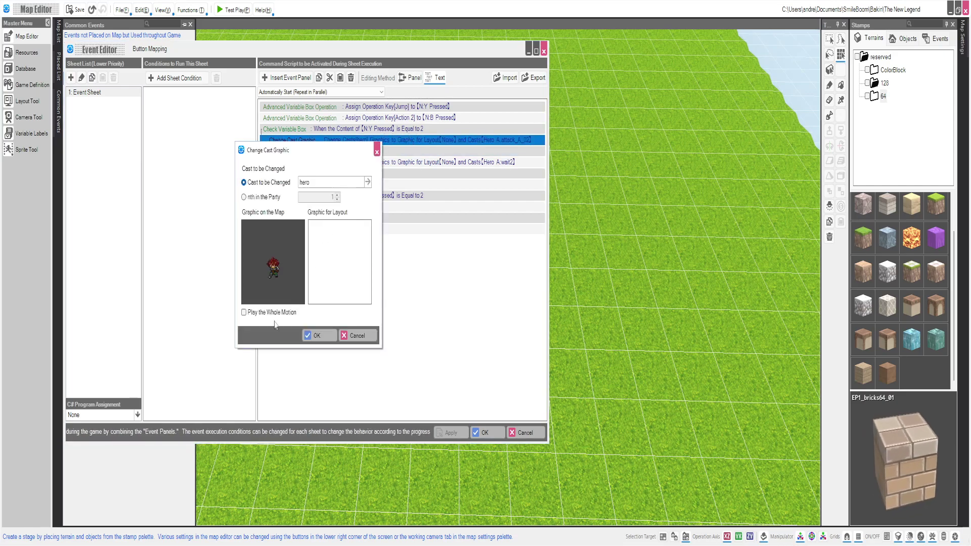
click(317, 336)
click(484, 432)
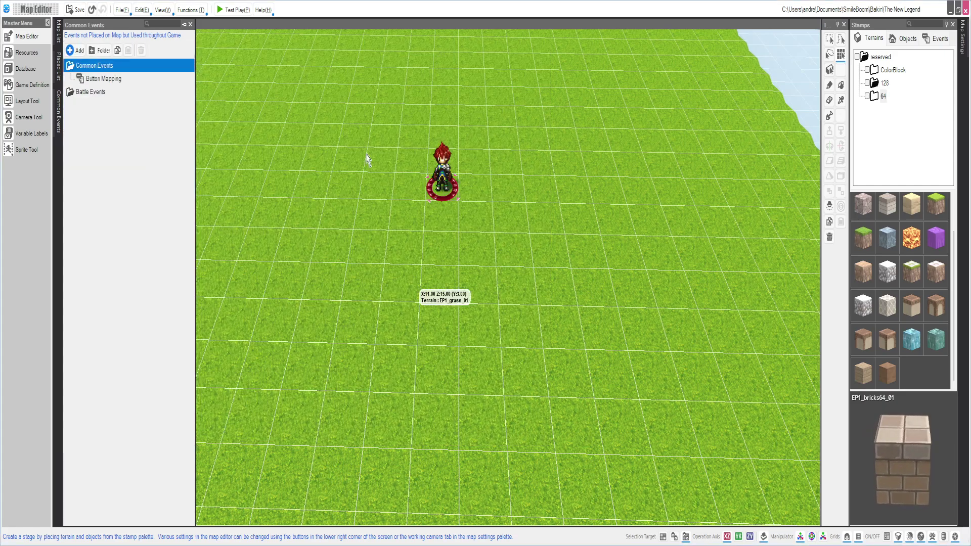
click(237, 9)
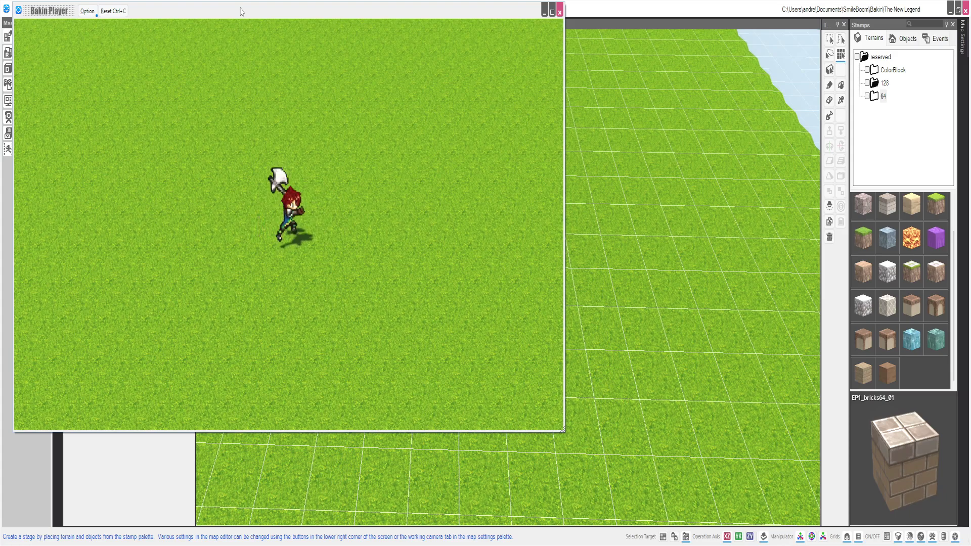
click(559, 12)
Set the wait between the attack_A_02 and wait2 motions to 0.5 seconds and test play the result
double_click(111, 78)
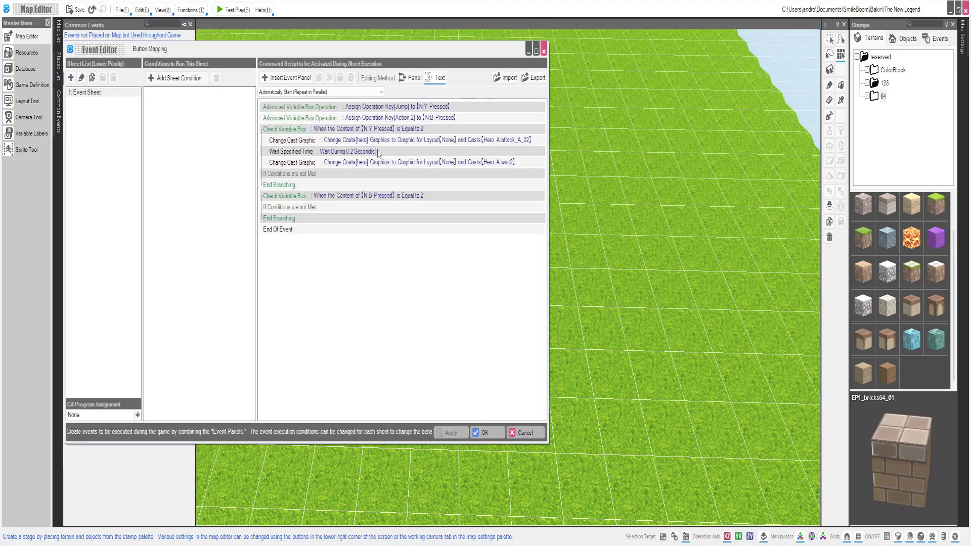
double_click(378, 151)
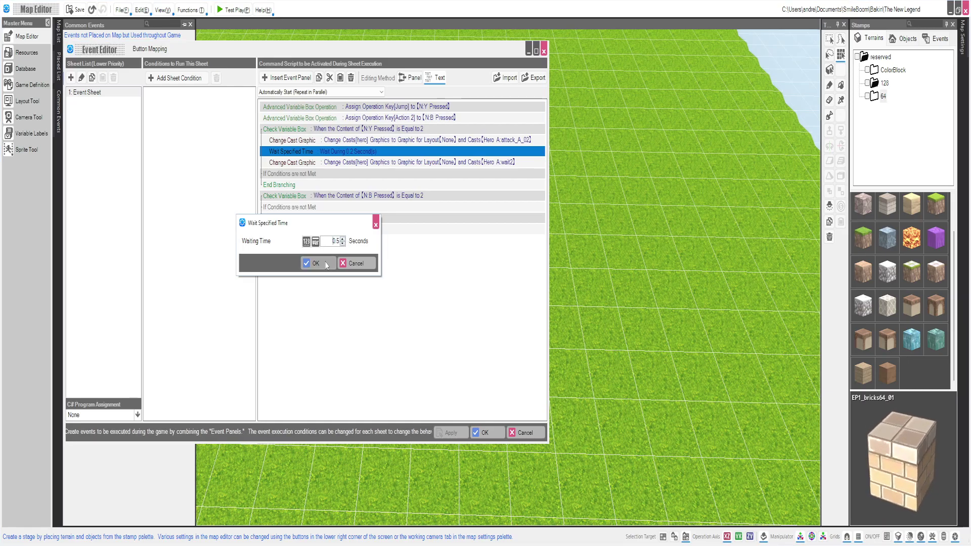
click(313, 263)
click(484, 433)
click(237, 9)
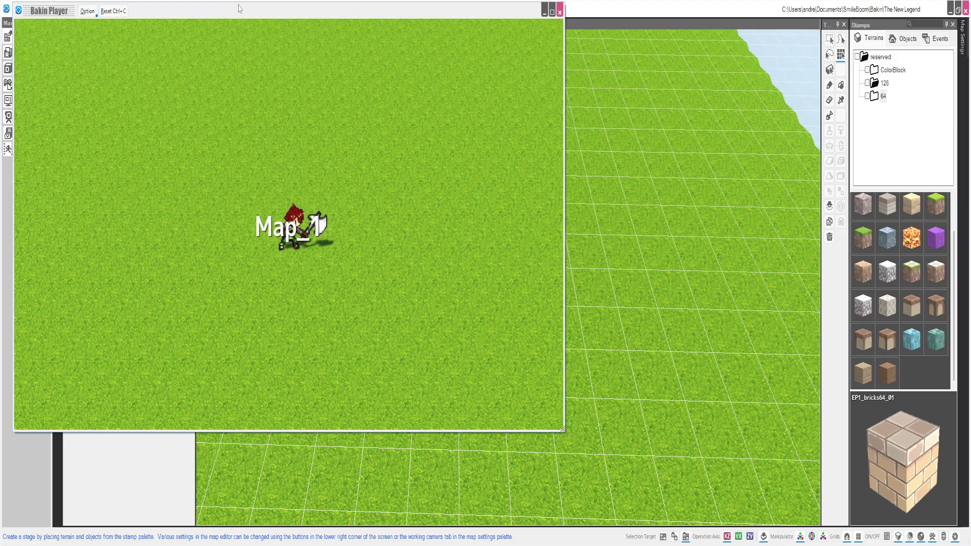
click(560, 15)
Set the Button Mapping event's wait after the attack motion to 0.4 seconds and save the event
double_click(87, 81)
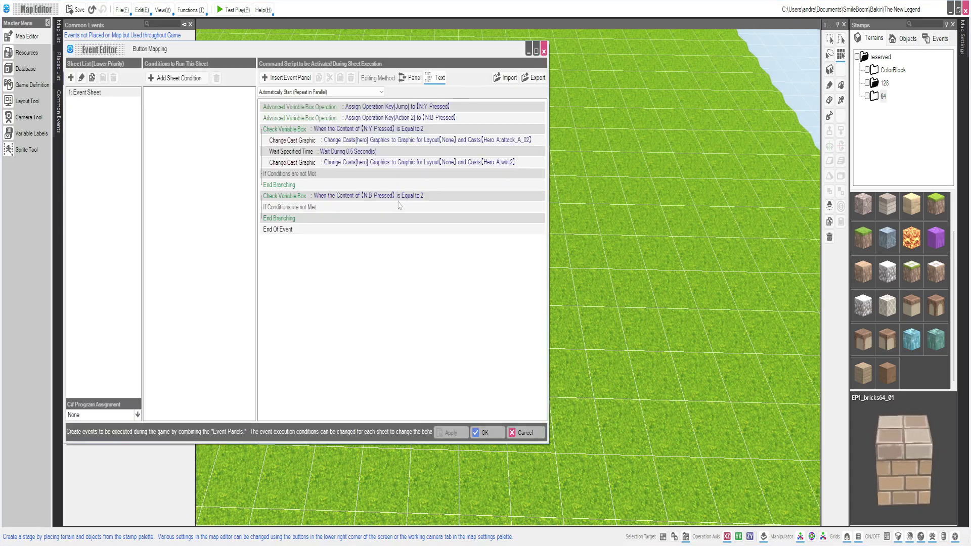
click(384, 140)
click(376, 151)
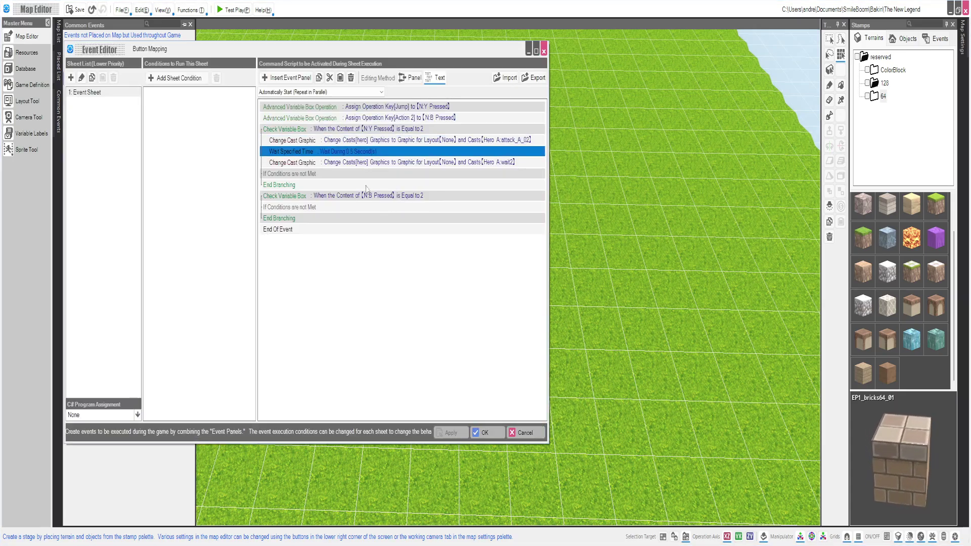
double_click(364, 151)
click(342, 243)
click(312, 262)
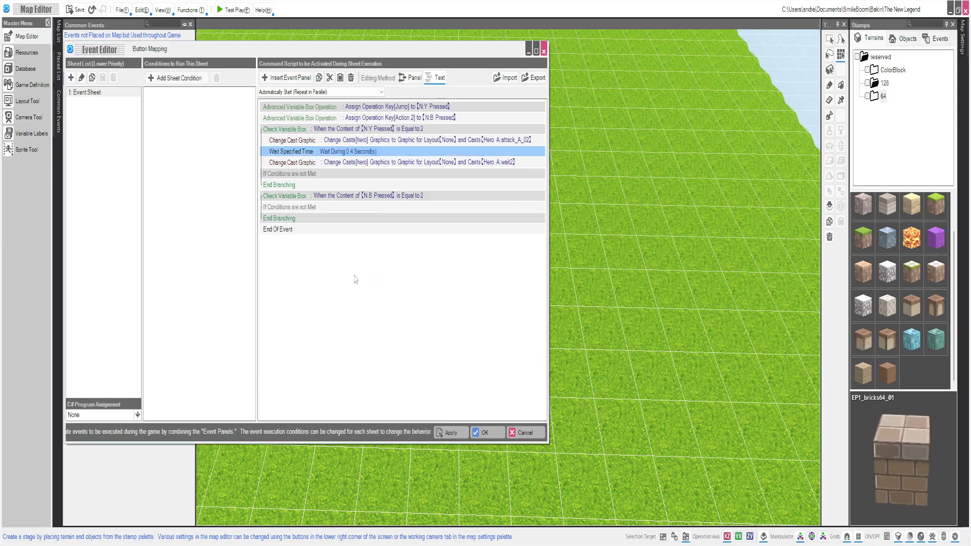
click(484, 433)
Test play the game with the shortened wait, moving the hero and trying the mapped attack
click(234, 9)
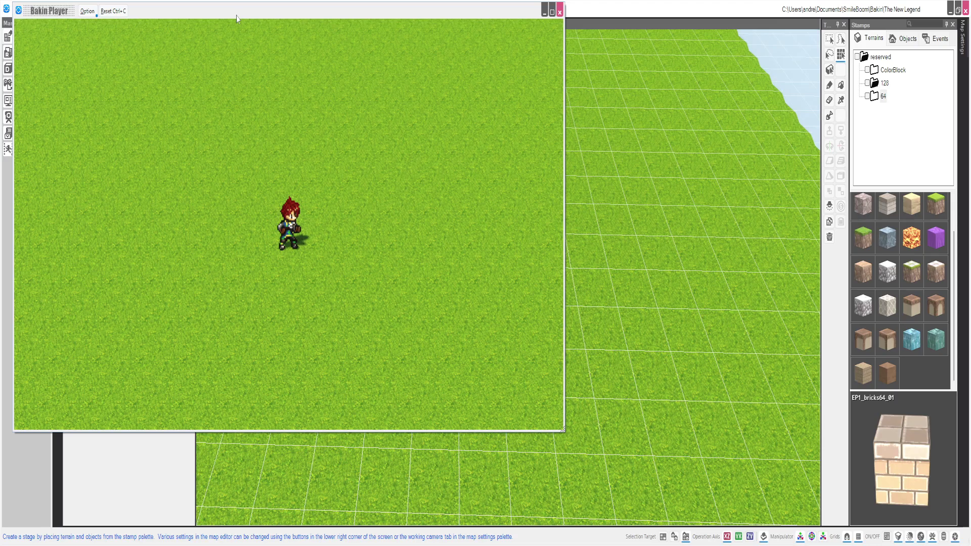
key(Left)
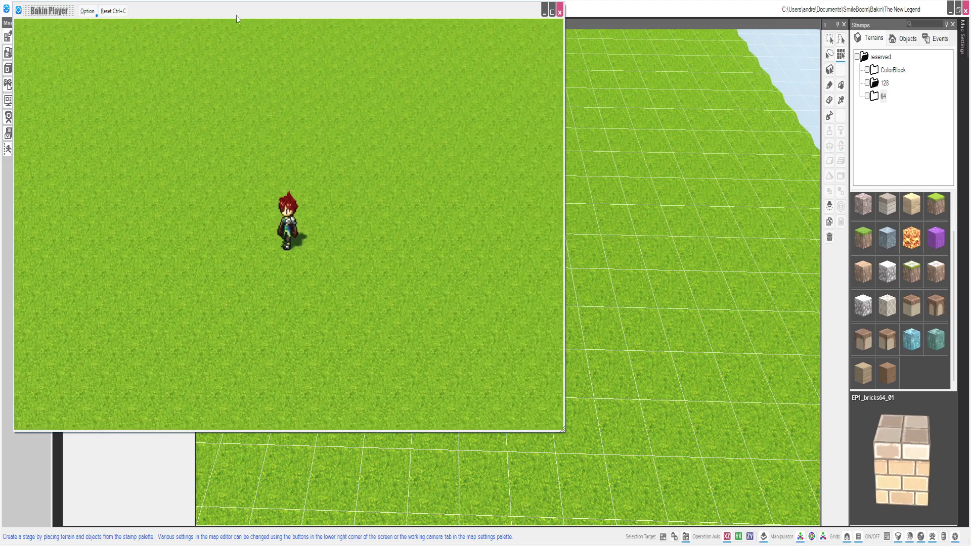
key(z)
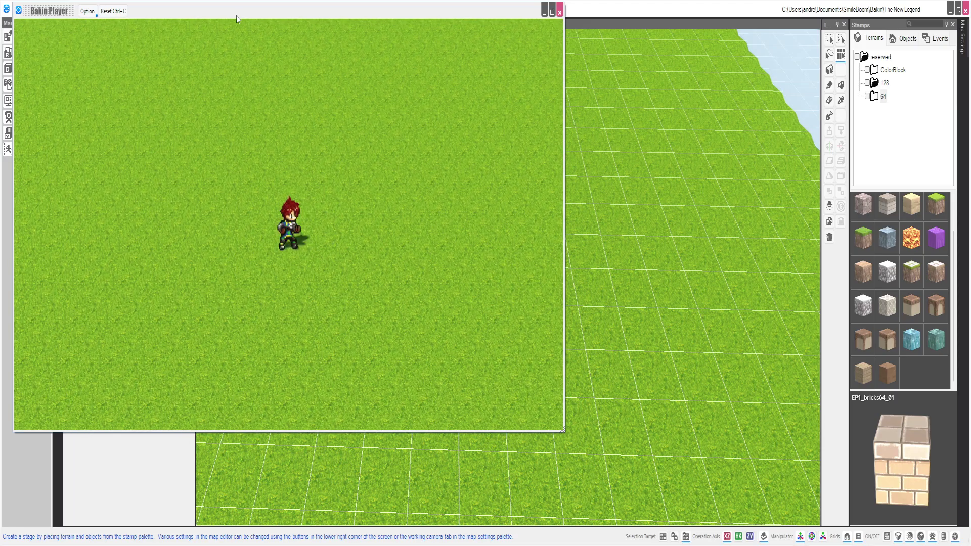
Test the mapped keys in the running game while watching the Y Pressed and B Pressed variables in the Debug window, then close both
key(Left)
key(z)
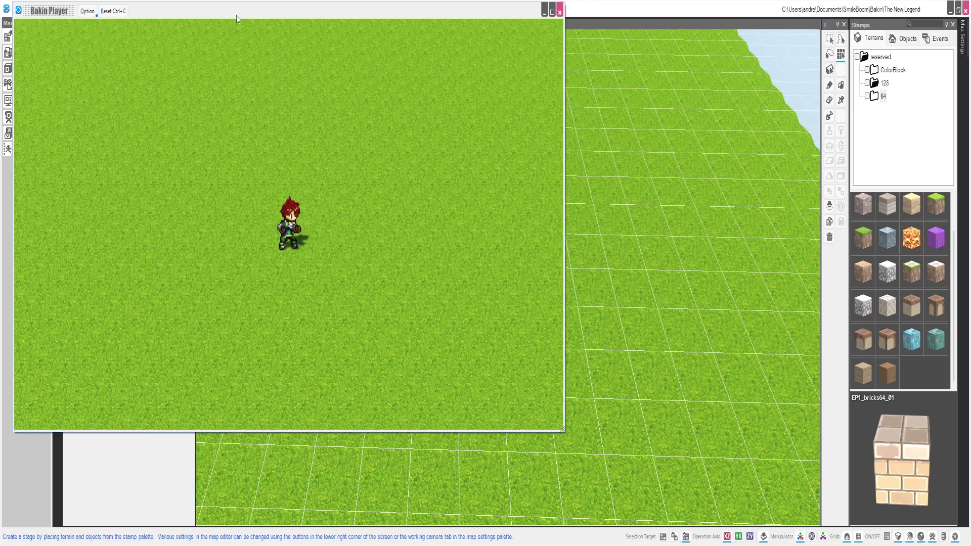
key(F9)
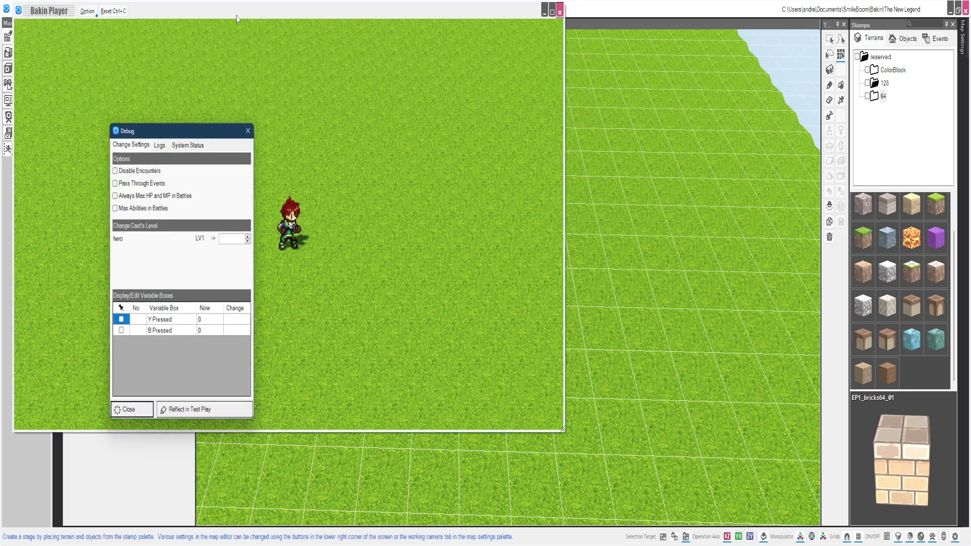
key(z)
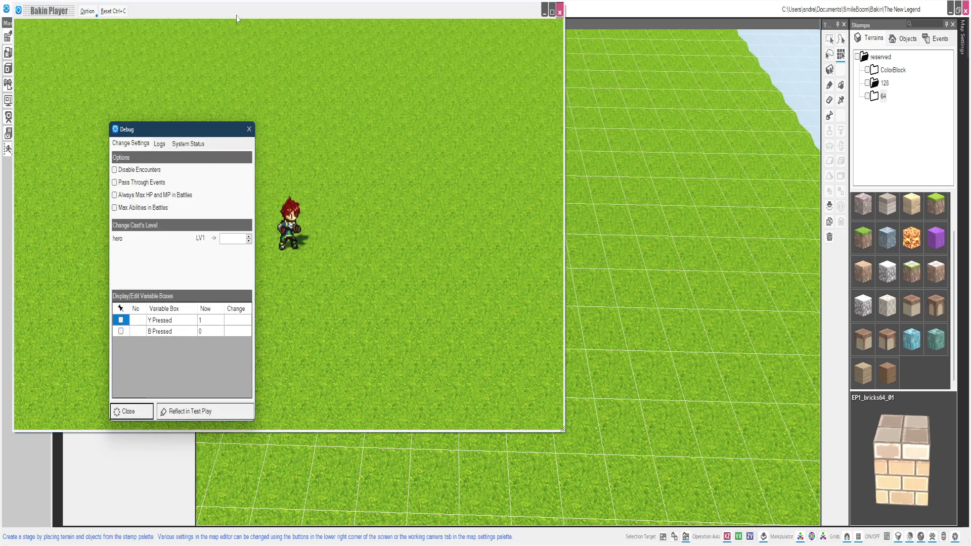
key(z)
key(z)
key(z)
key(x)
key(x)
click(247, 131)
click(559, 11)
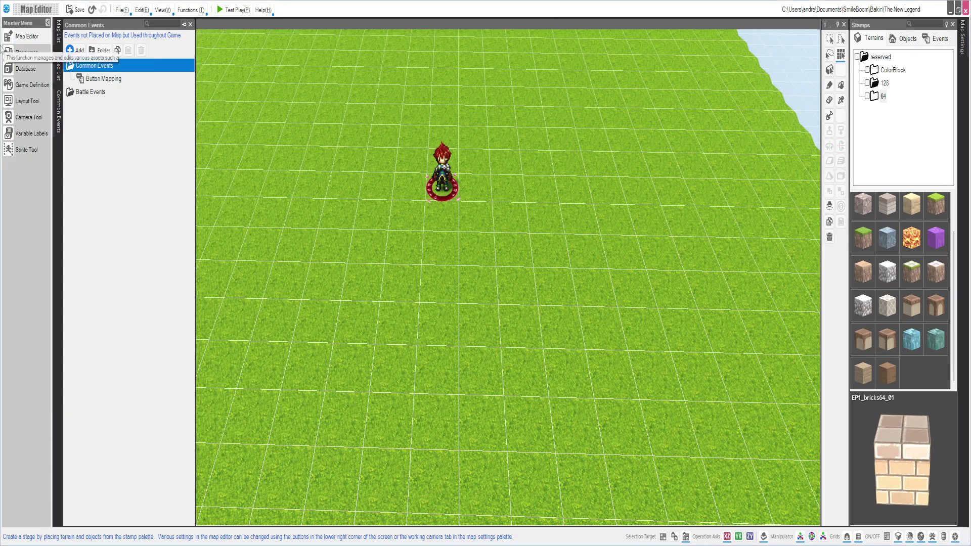
Duplicate the Y Pressed check branch in the Button Mapping event and set the first copy to trigger when the variable equals 1
double_click(93, 78)
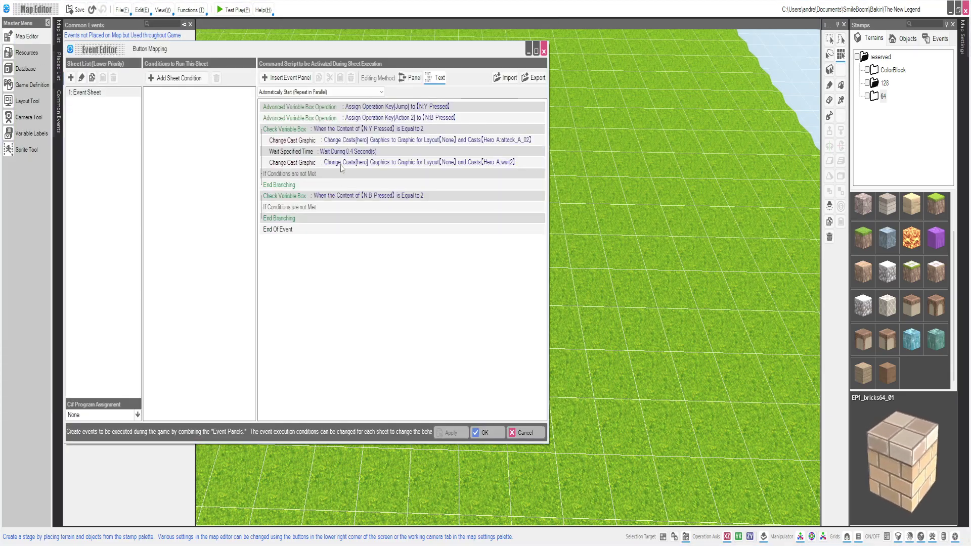
click(374, 130)
right_click(374, 130)
click(391, 149)
double_click(374, 129)
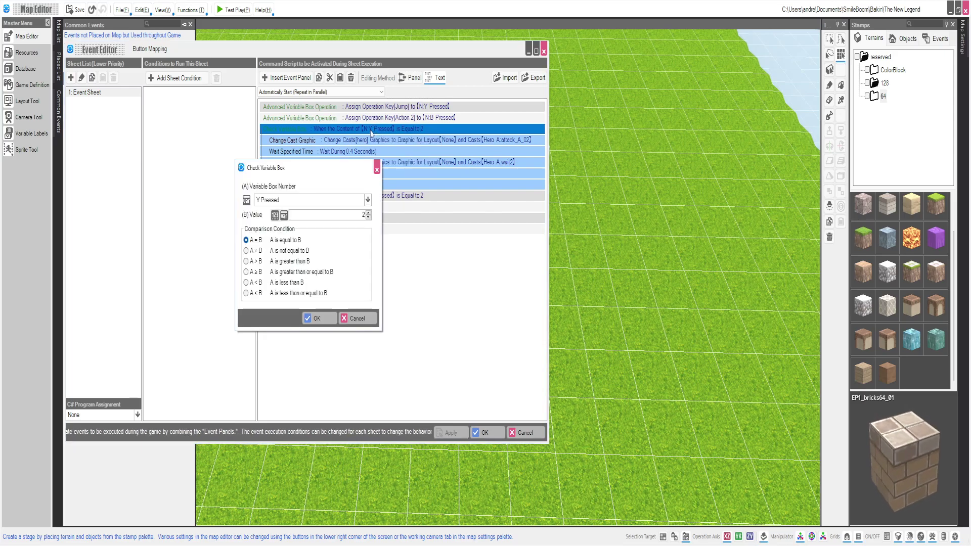
click(377, 168)
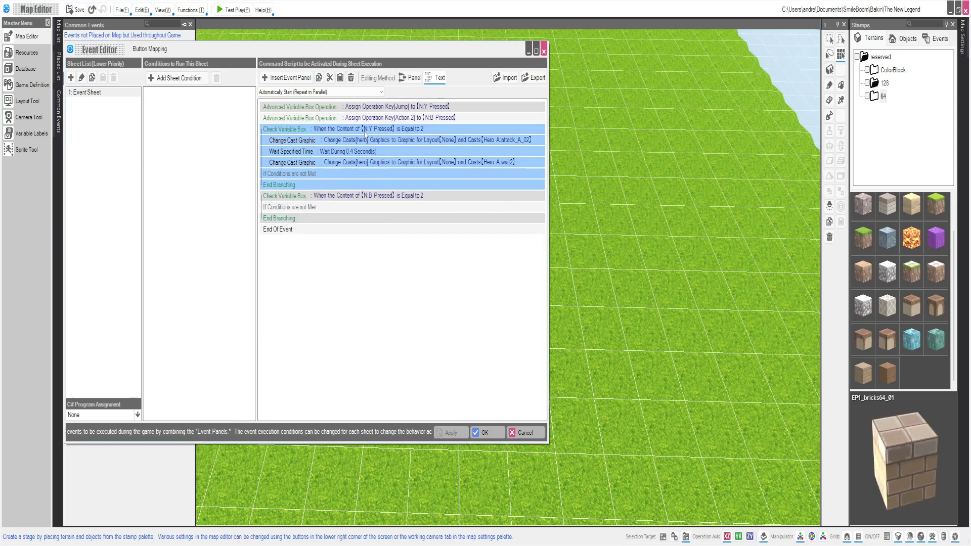
right_click(365, 132)
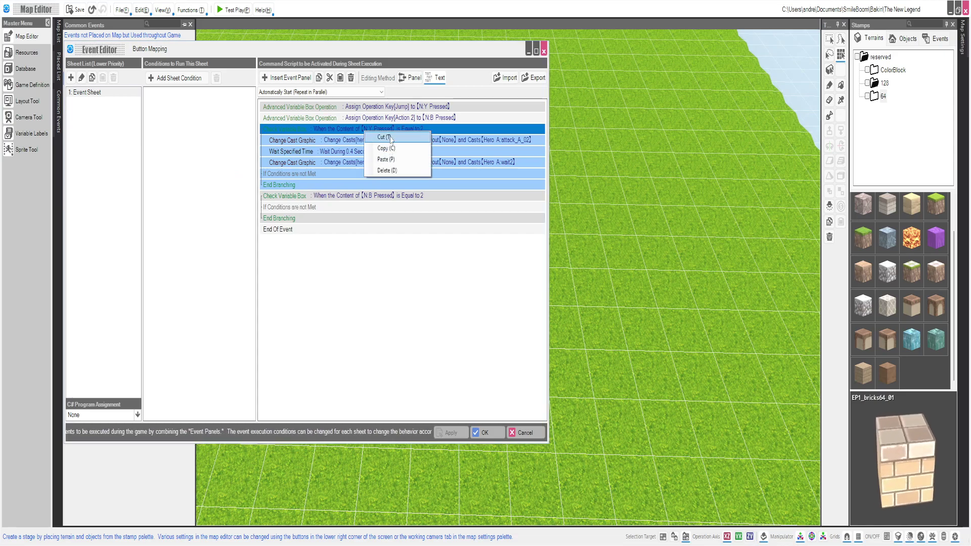
click(384, 159)
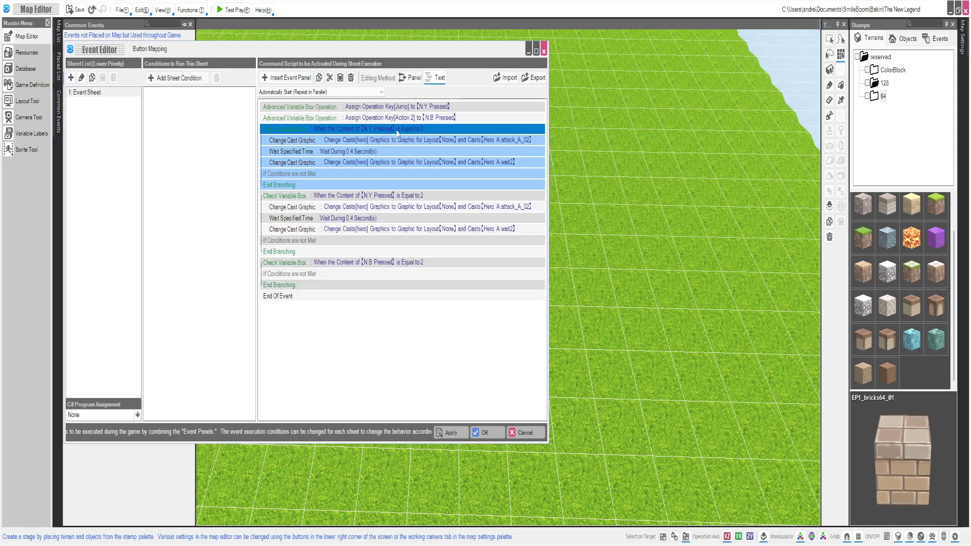
double_click(417, 130)
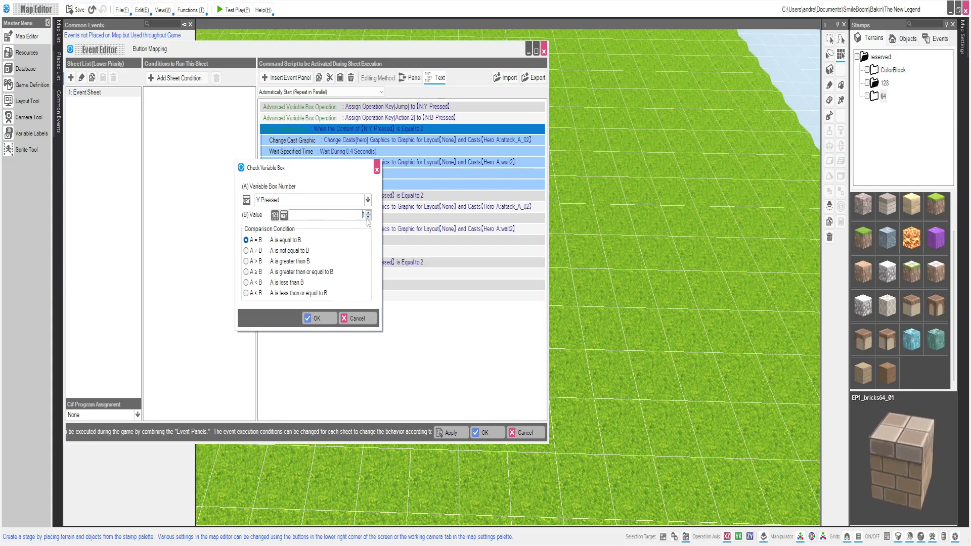
click(326, 318)
Set the hero's map graphic to Hero A's guard motion in the Y Pressed equals 1 branch and save the event
double_click(439, 141)
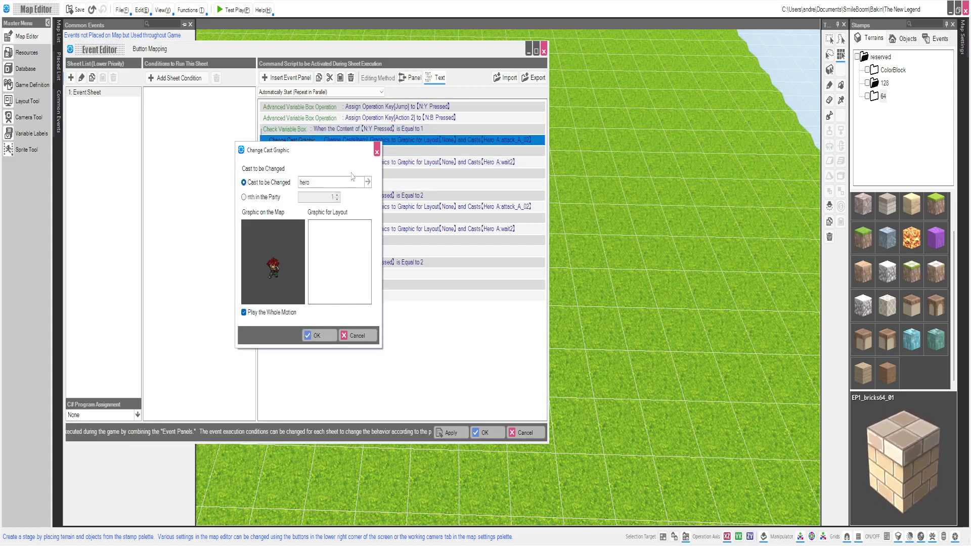
click(269, 251)
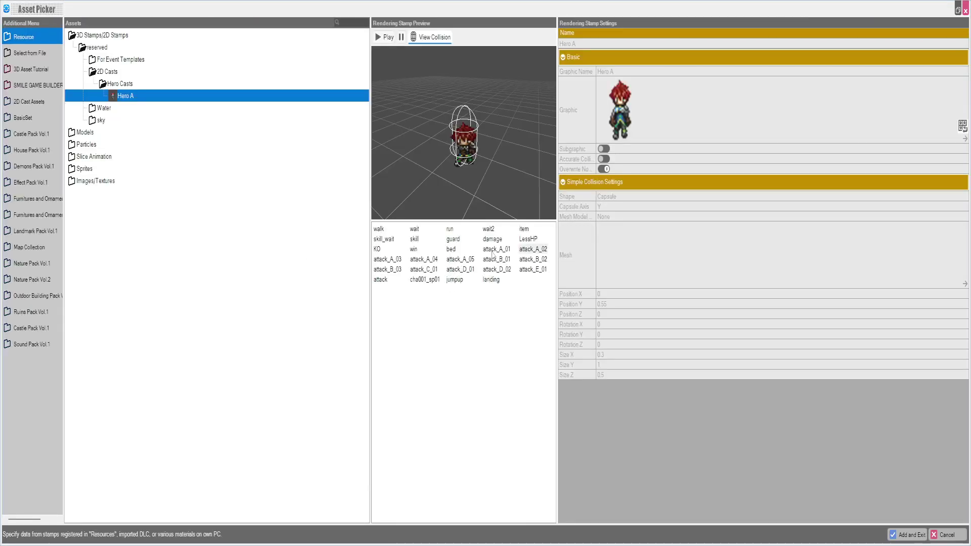
click(492, 253)
drag(447, 202, 440, 167)
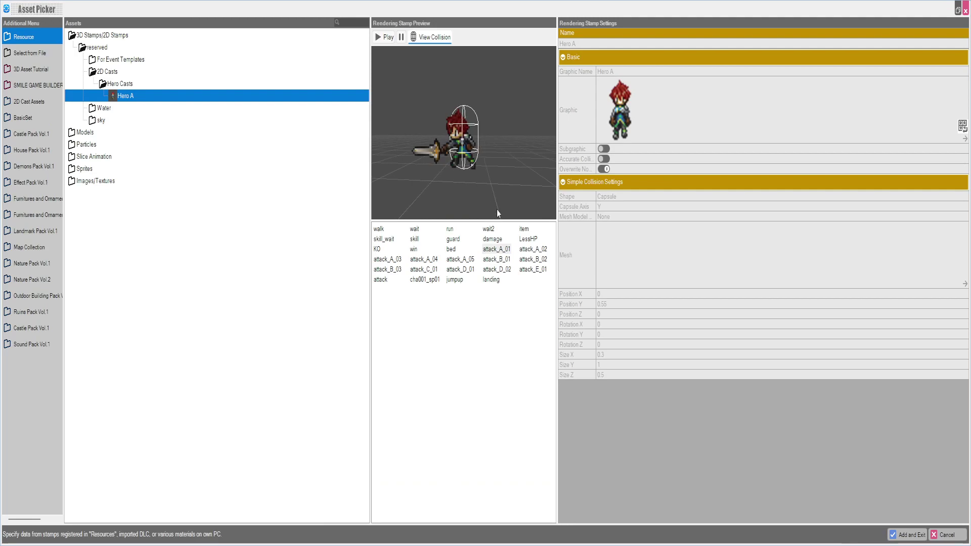
click(455, 239)
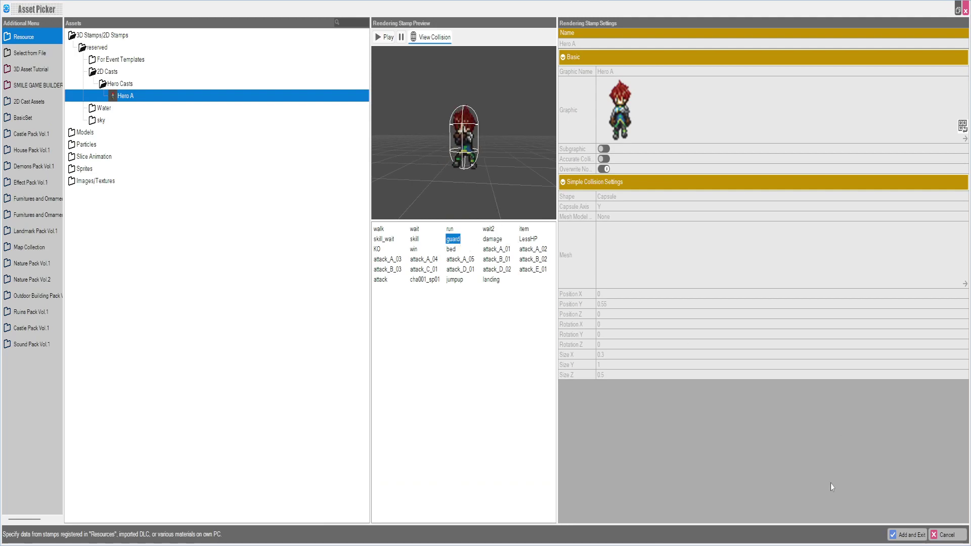
click(907, 534)
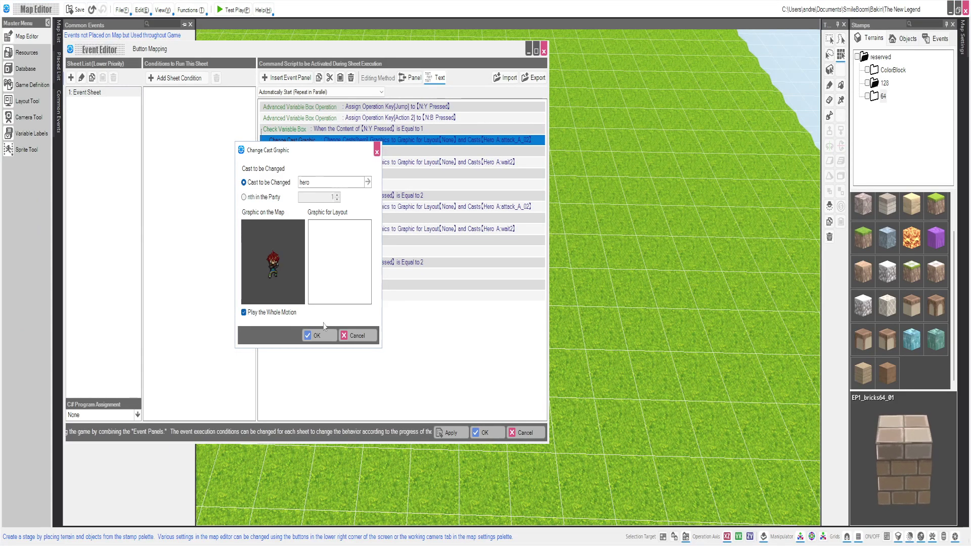
click(315, 335)
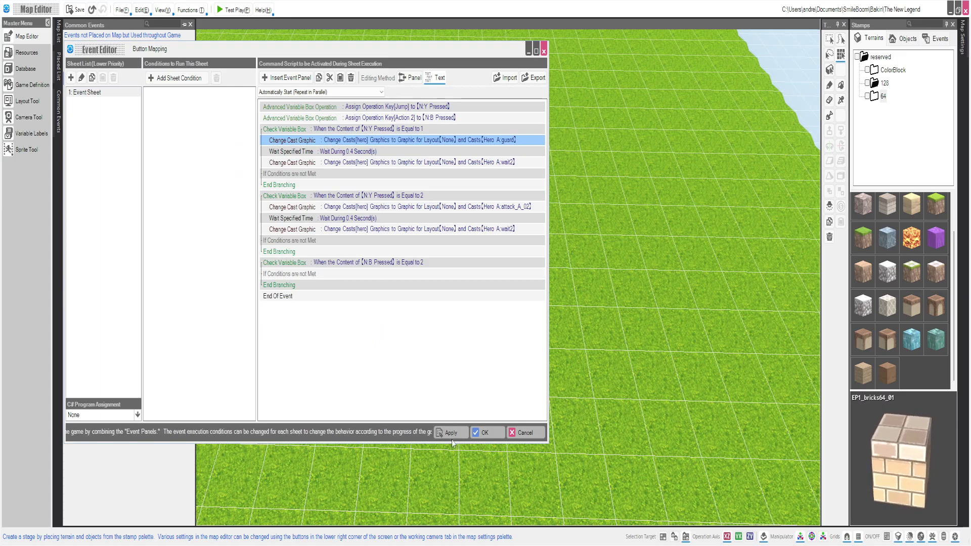
click(485, 435)
Test play the game, trying the guard motion with the mapped key several times, and close the player
click(232, 10)
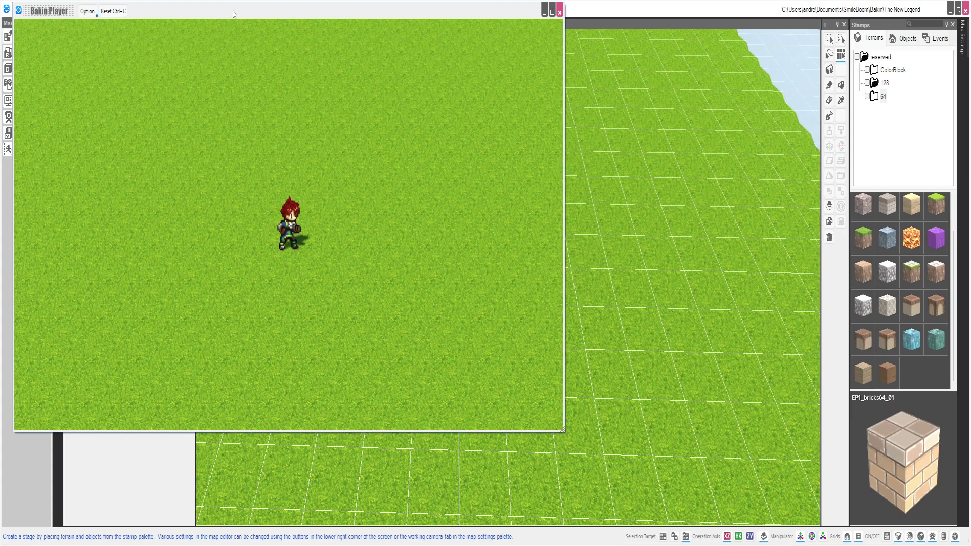
key(z)
key(z)
key(z)
click(560, 12)
Delete the 0.4-second wait and the wait2 graphic command from the Y Pressed equals 1 branch of Button Mapping and save the event
double_click(124, 77)
click(364, 161)
click(367, 152)
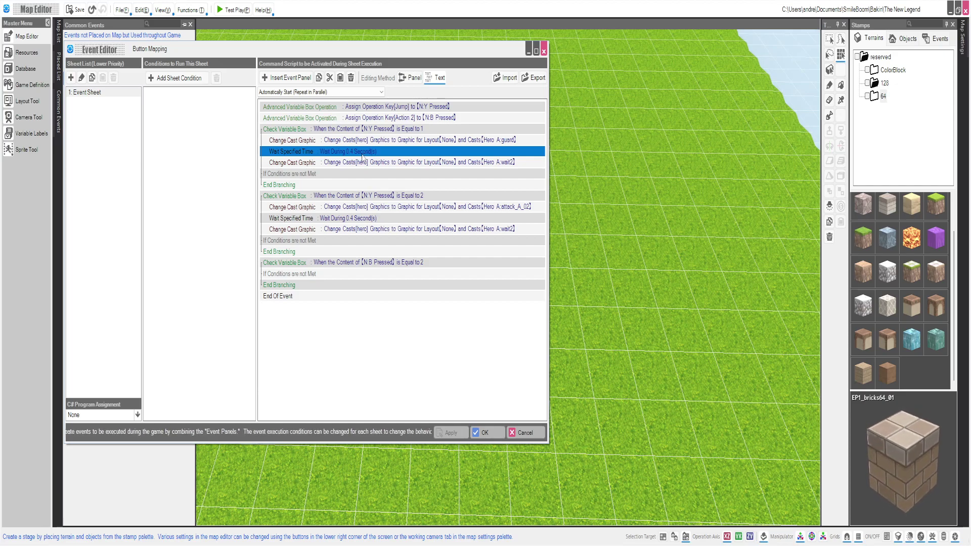
shift+click(358, 163)
right_click(361, 152)
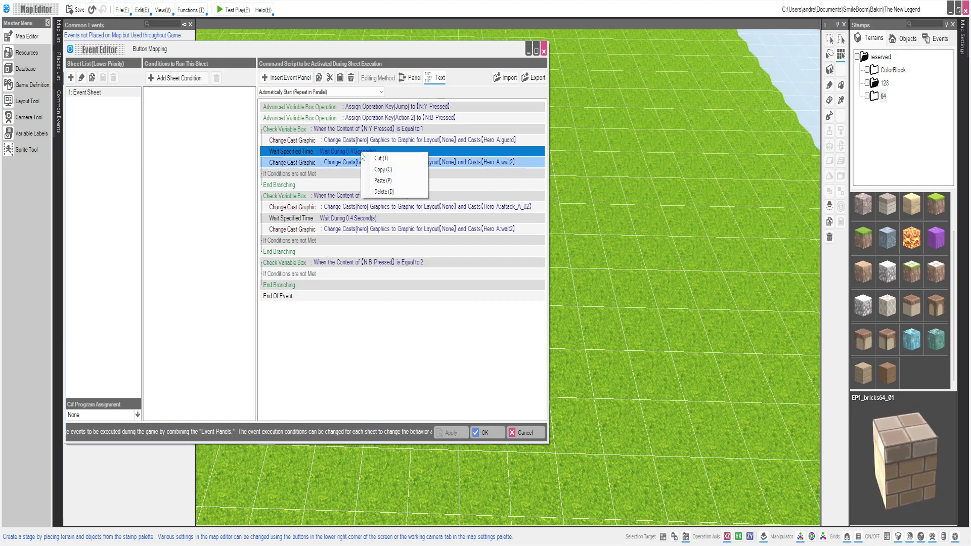
click(386, 192)
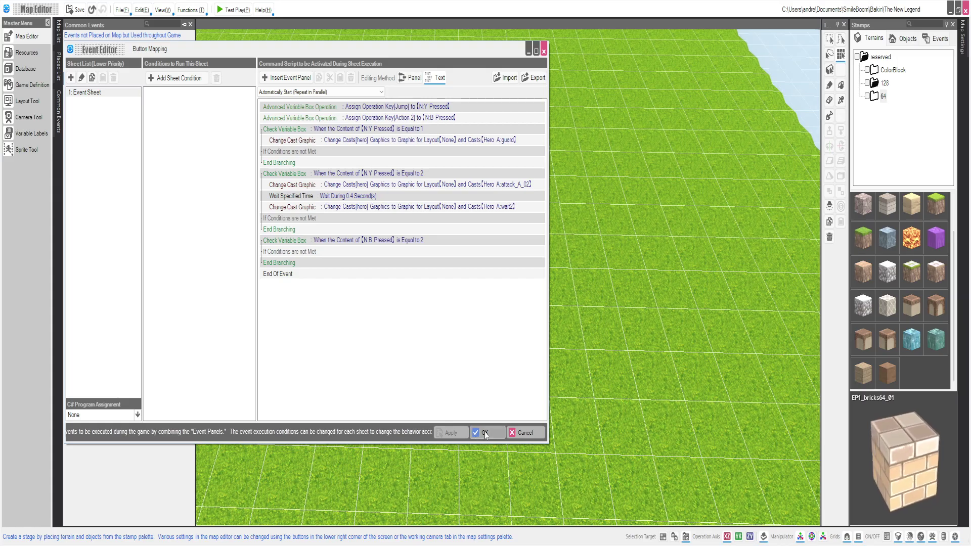
click(496, 433)
Test play the held guard motion while moving the hero and watching the variables in the Debug window, then close the player
click(234, 9)
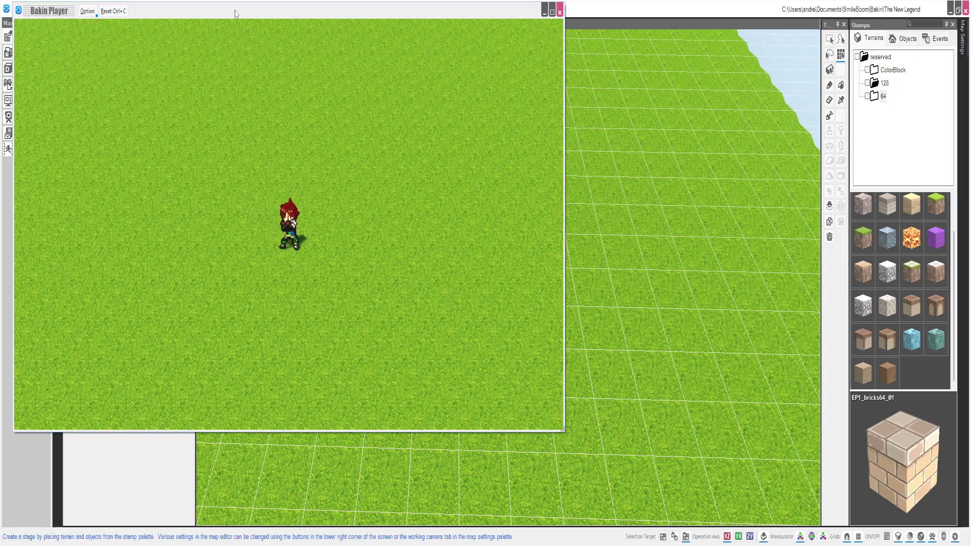
key(Up)
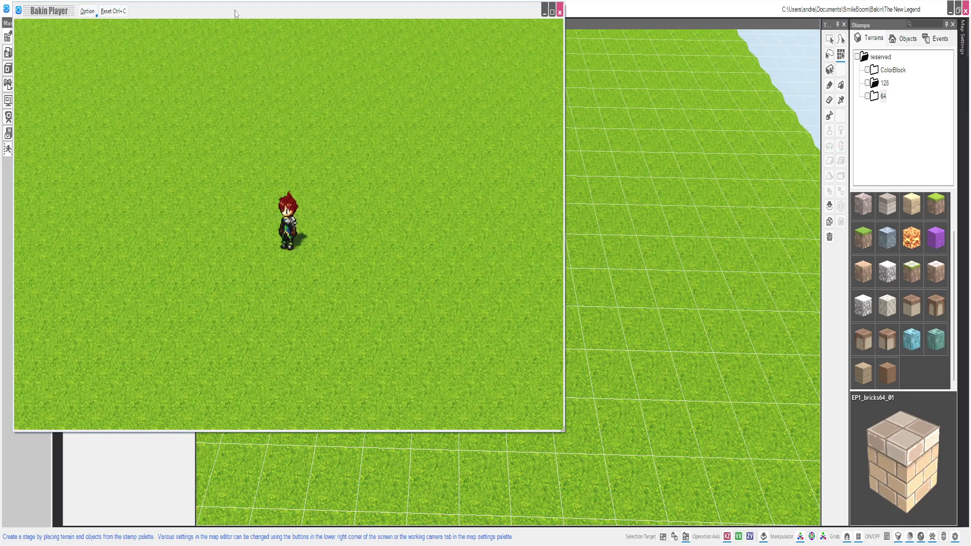
key(Left)
key(F9)
key(c)
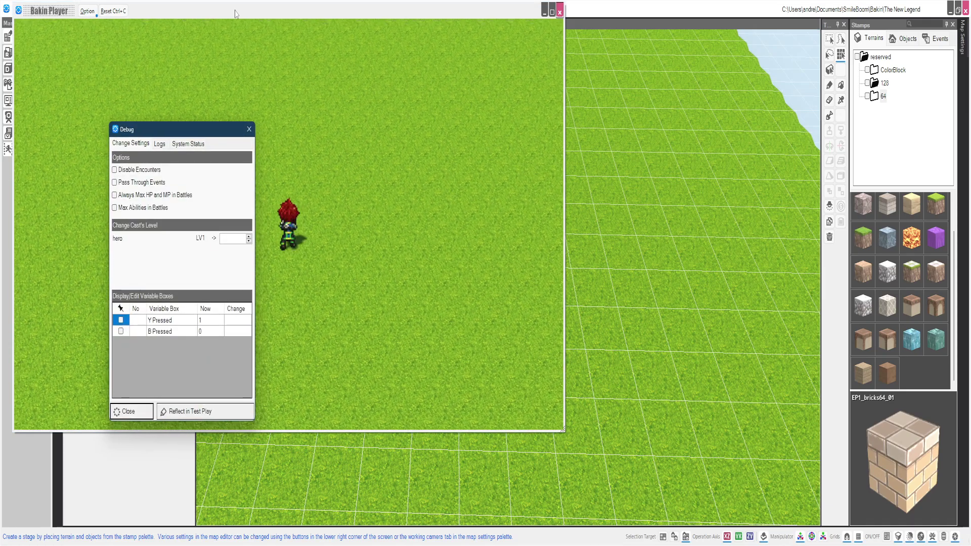
key(Up)
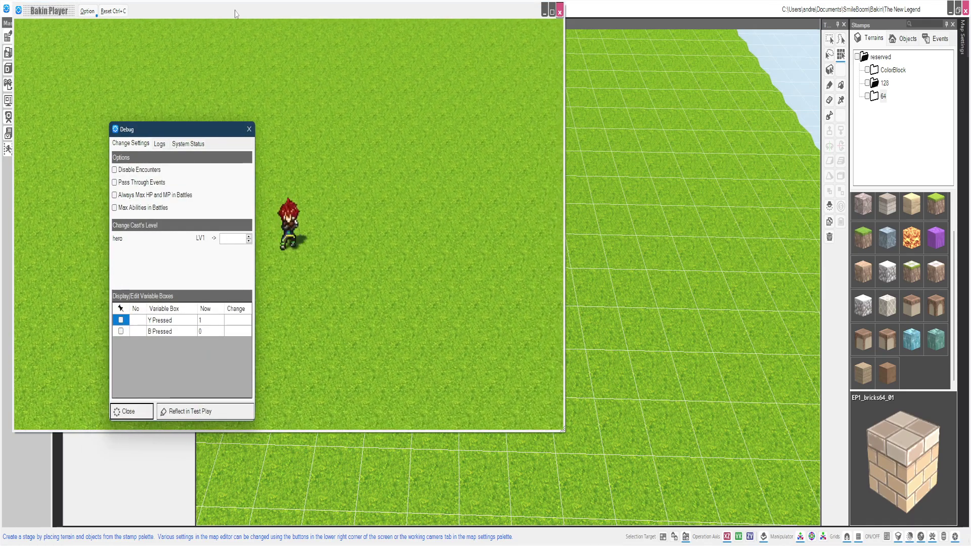
key(Down)
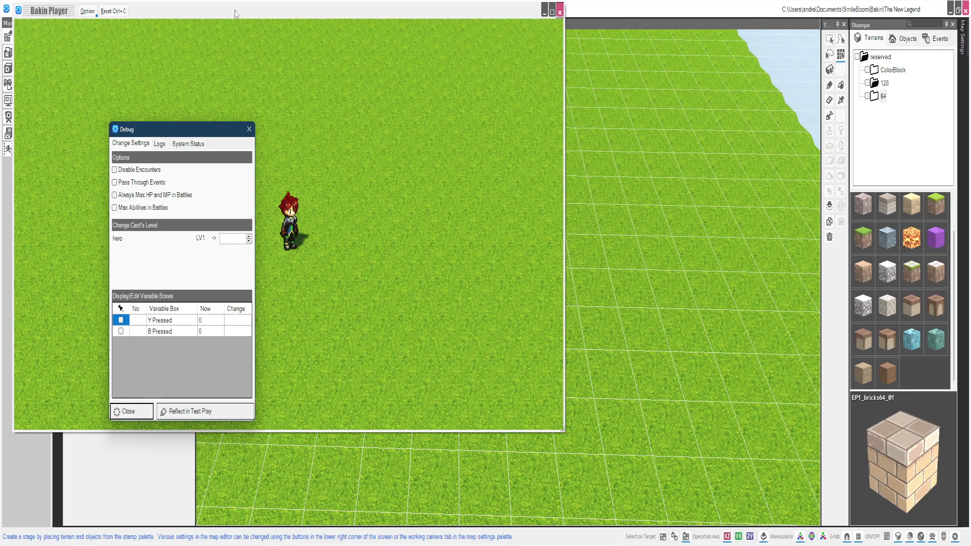
key(Escape)
key(Escape)
click(248, 130)
click(557, 12)
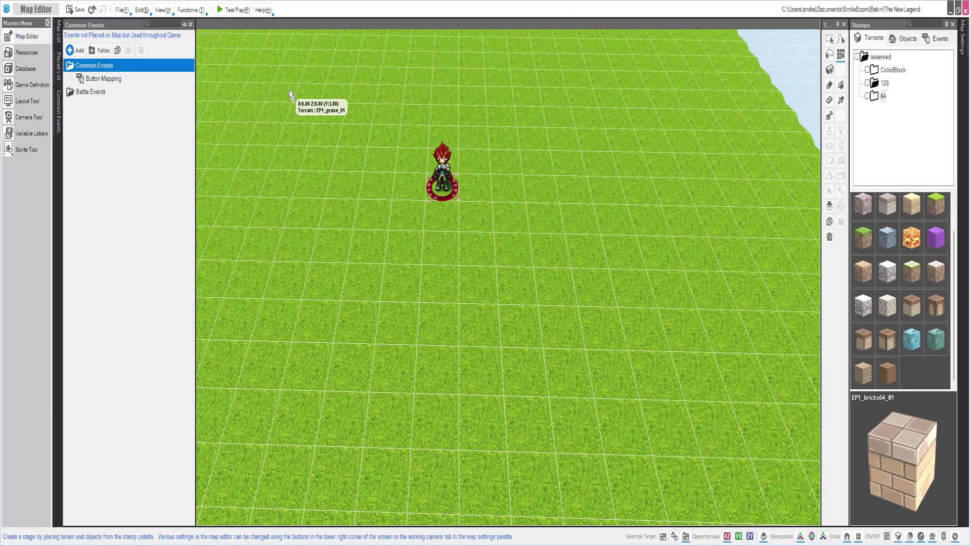
Reopen the Button Mapping common event for editing
click(130, 82)
double_click(130, 83)
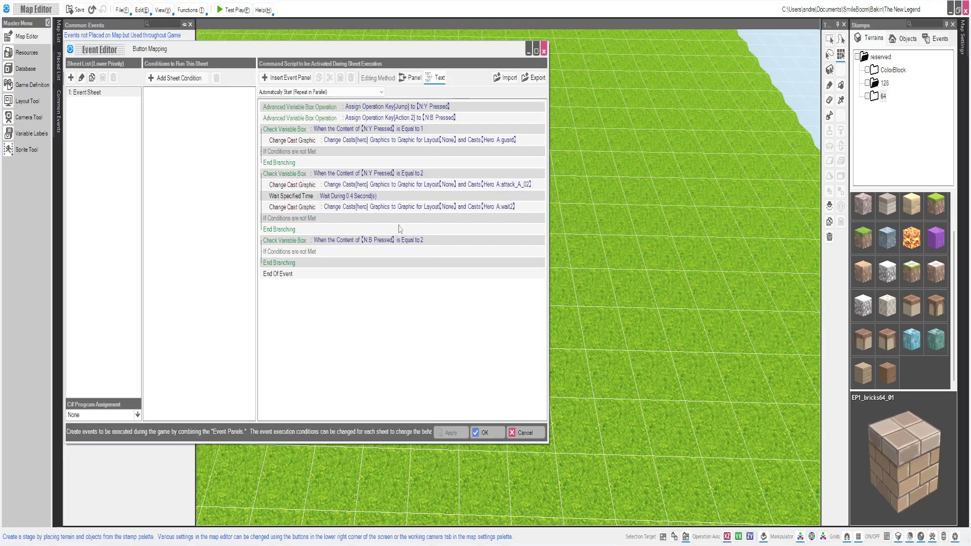
click(392, 248)
right_click(391, 246)
click(406, 256)
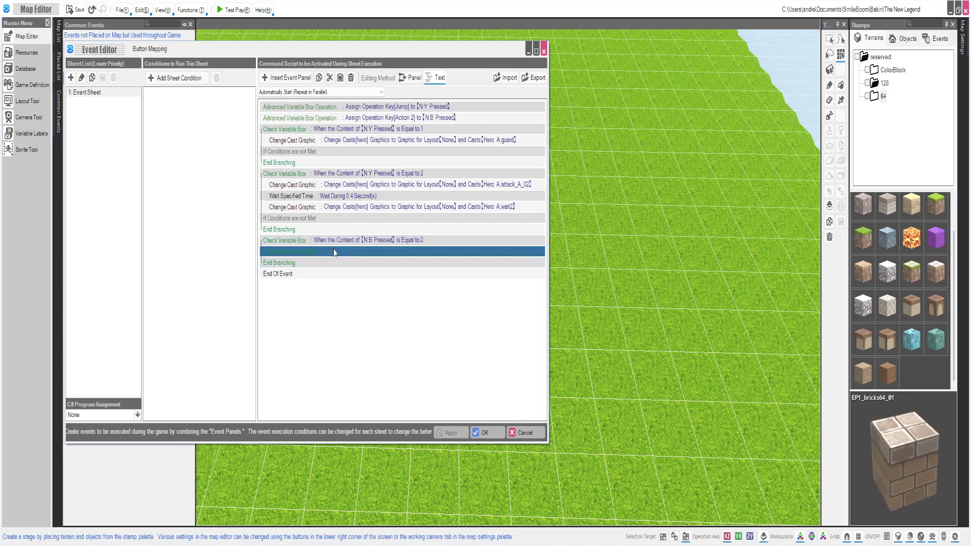
double_click(333, 252)
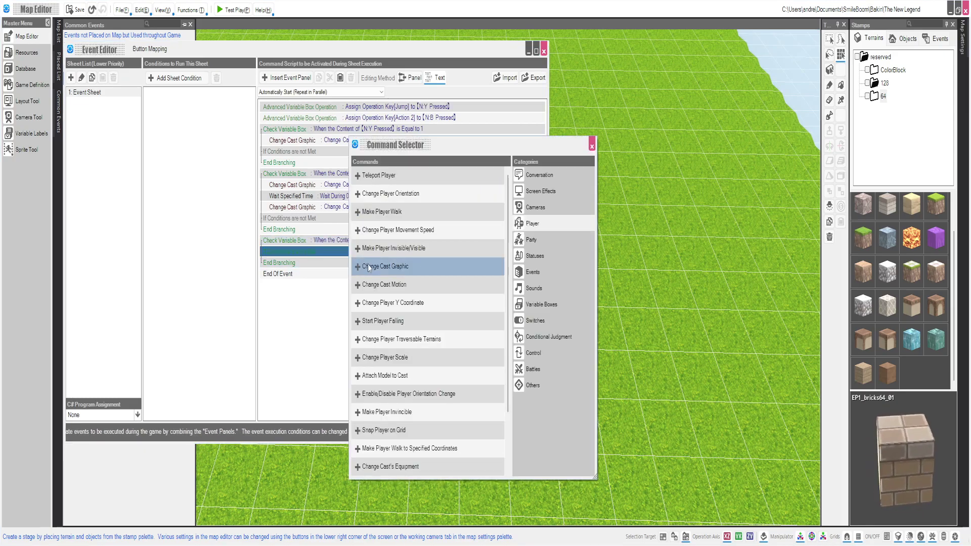
click(592, 147)
Copy the attack_A_02 graphic, 0.4-second wait and wait2 graphic commands from the Y Pressed equals 2 branch into the B Pressed branch
click(422, 173)
click(422, 185)
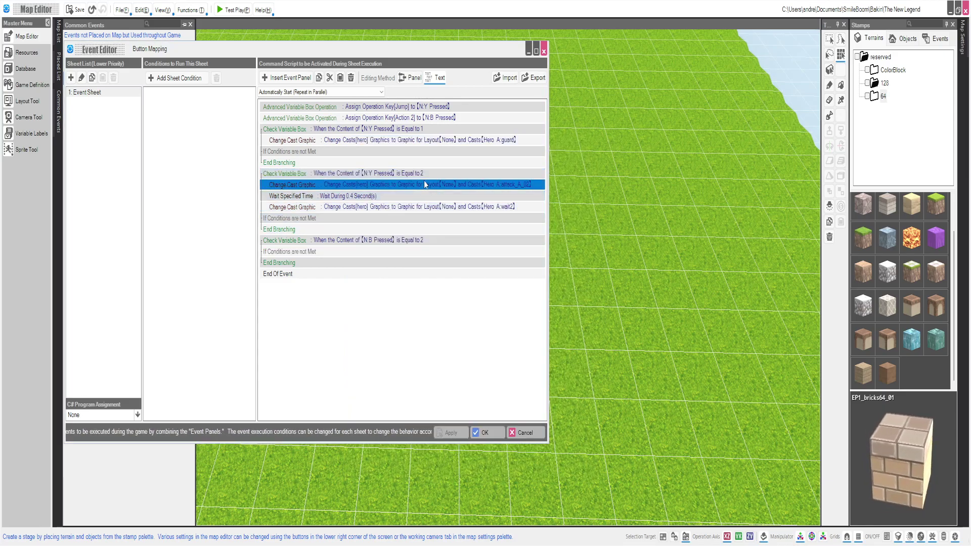
right_click(411, 218)
key(Escape)
click(312, 253)
right_click(312, 256)
click(338, 280)
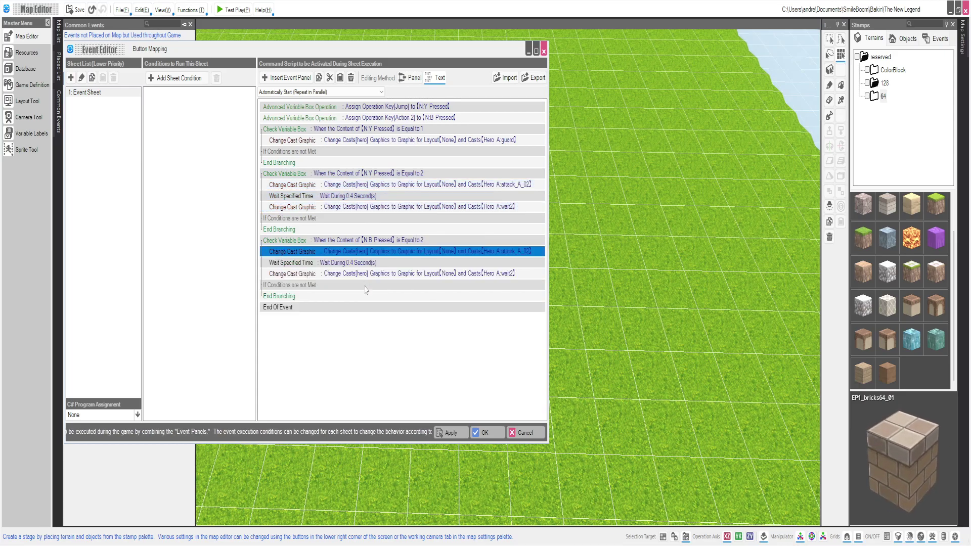
Open the attack_A_02 graphic command in the B Pressed branch and preview Hero A's available motions
double_click(368, 252)
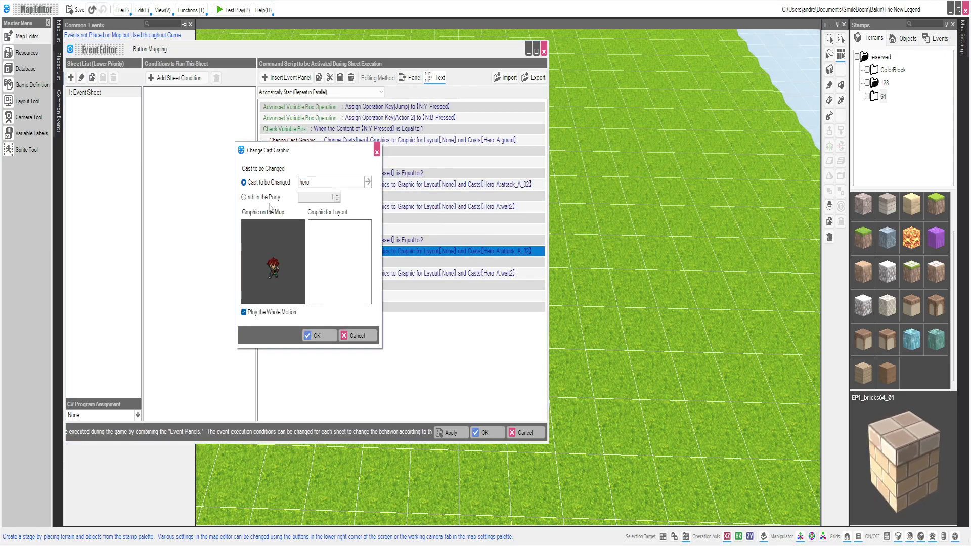
click(256, 271)
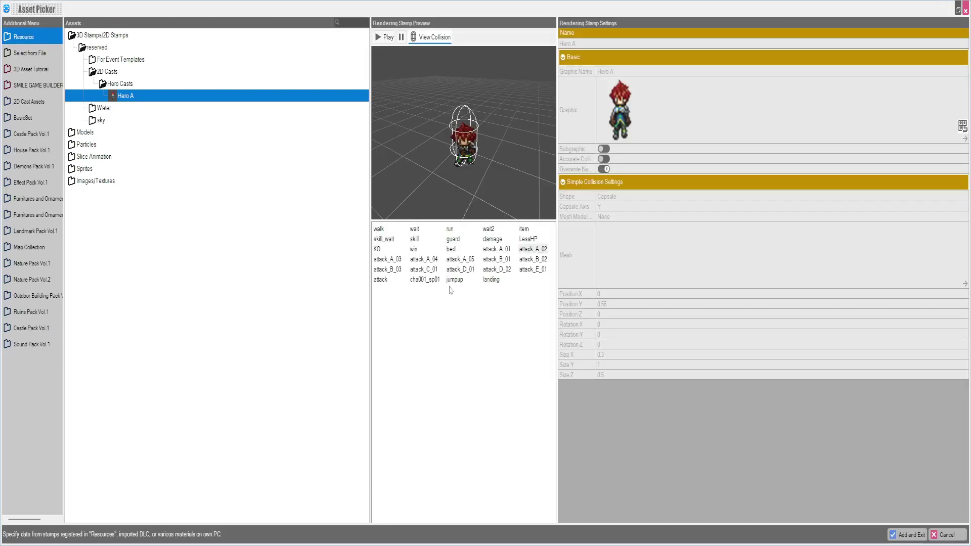
click(423, 269)
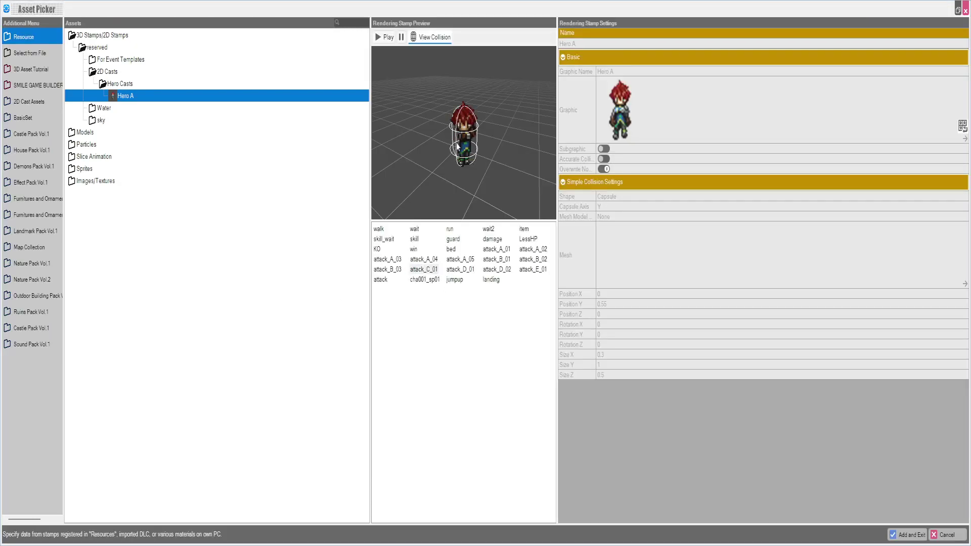
click(380, 271)
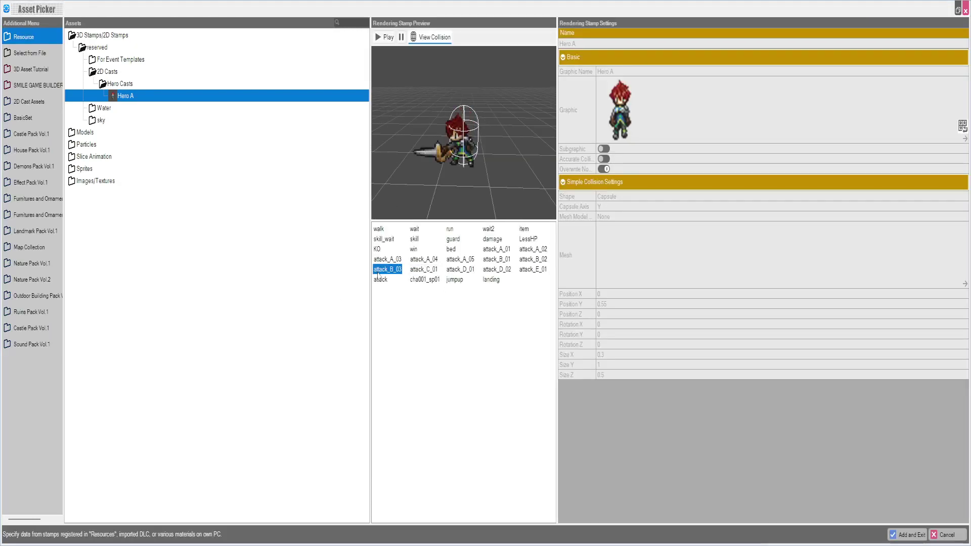
click(387, 260)
click(378, 250)
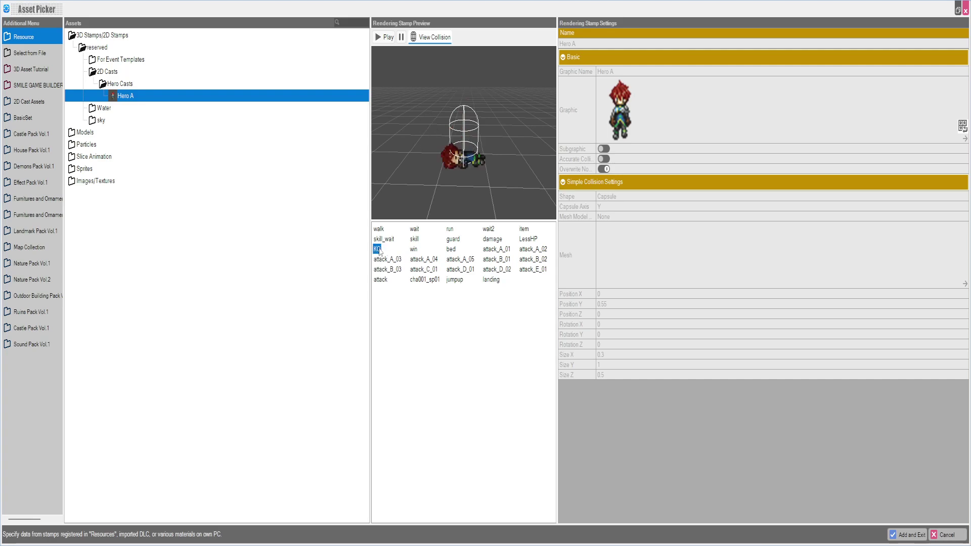
click(386, 239)
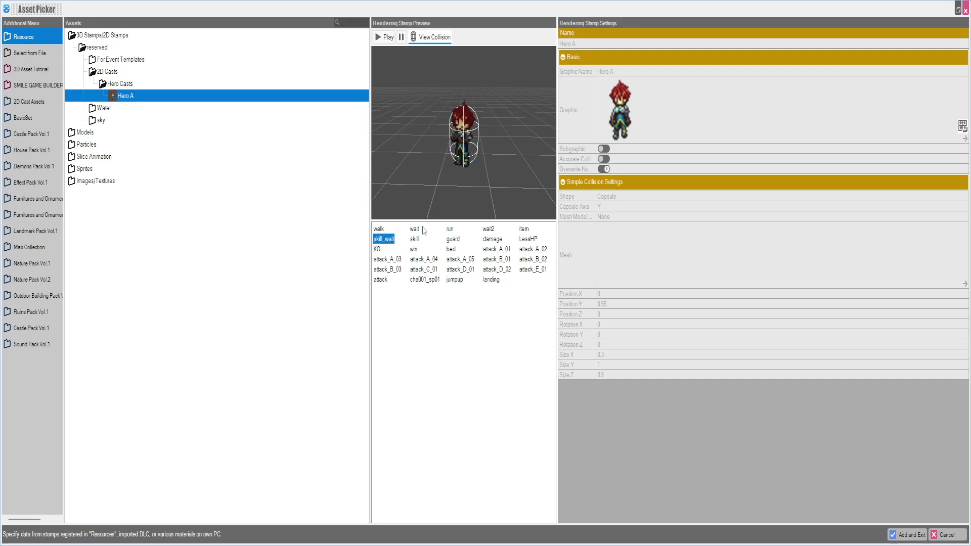
click(414, 241)
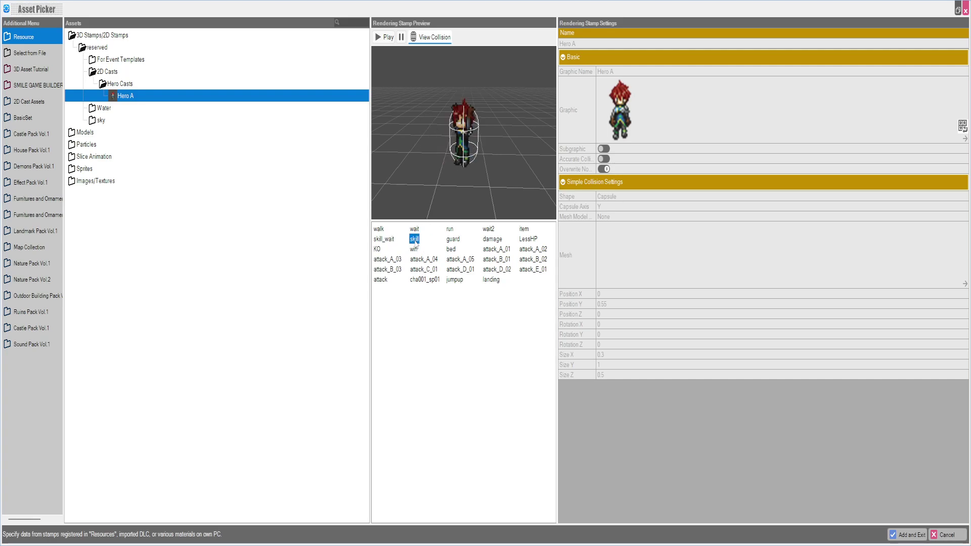
click(451, 241)
click(416, 250)
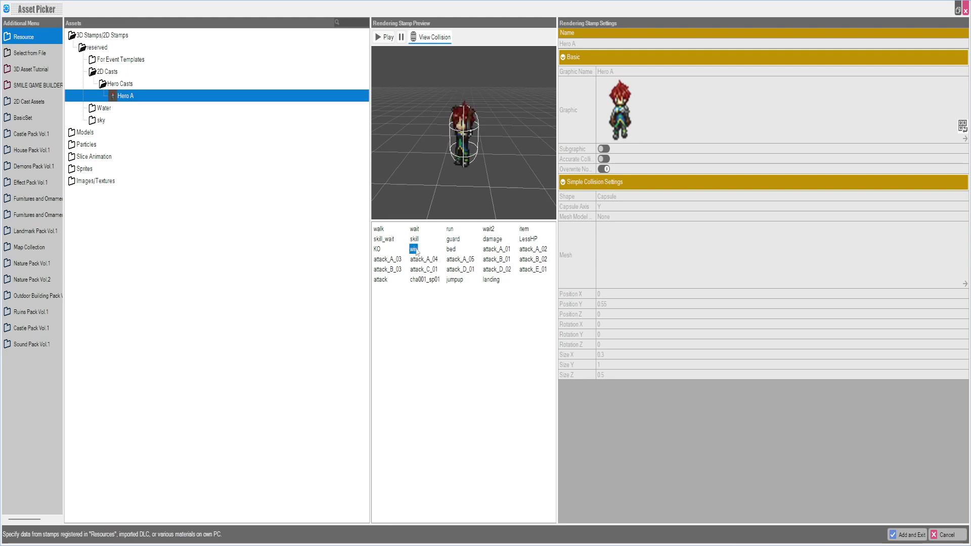
click(450, 250)
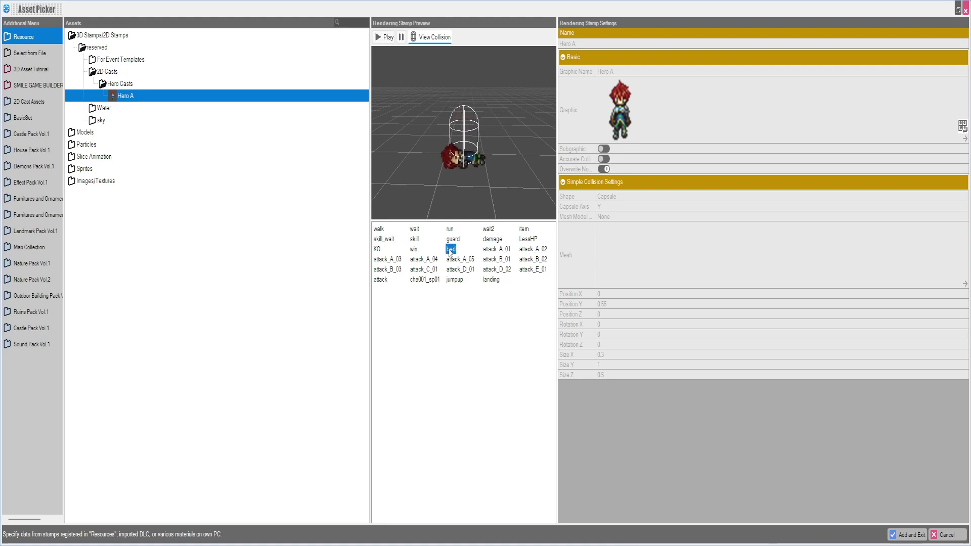
click(492, 251)
click(534, 260)
click(533, 270)
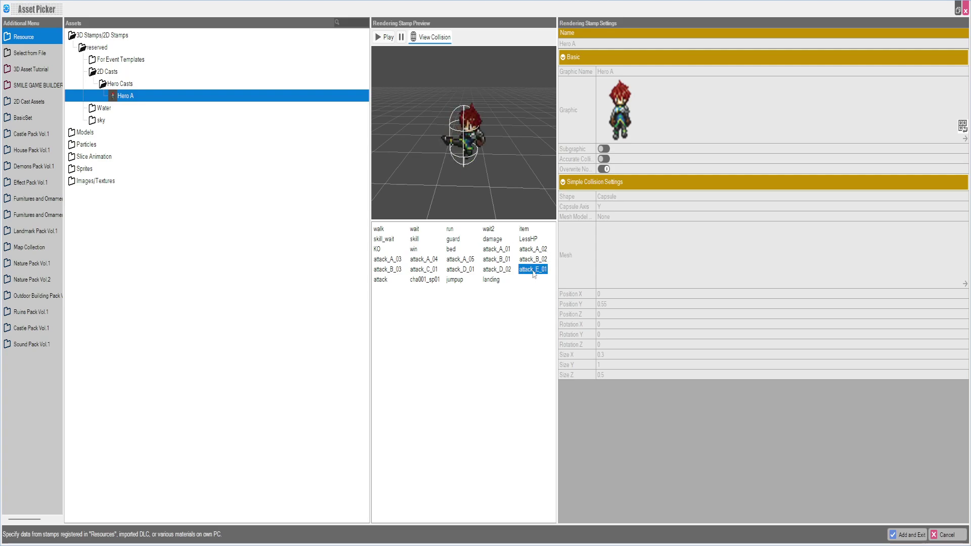
click(489, 281)
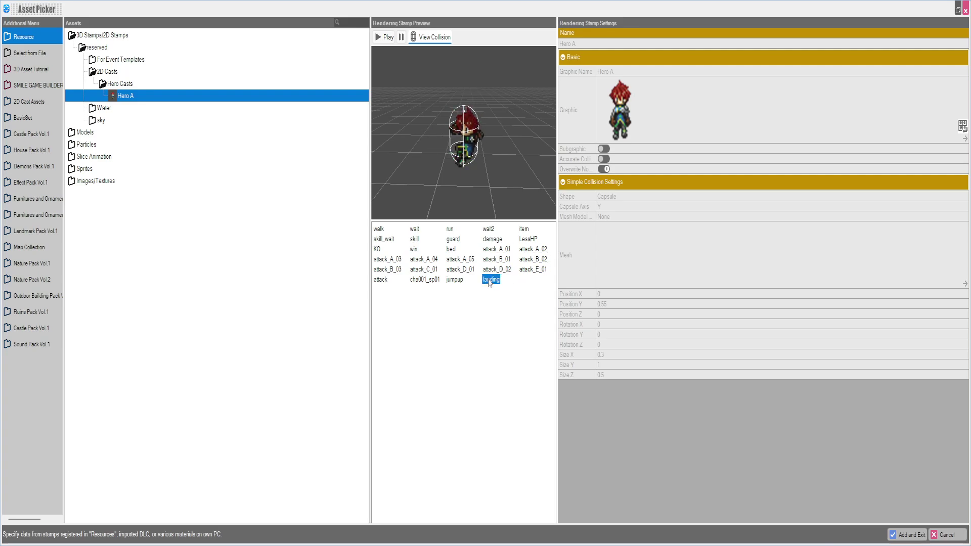
Set the B Pressed branch's attack graphic to Hero A's attack_E_01 motion with Play the Whole Motion off
click(493, 269)
click(541, 270)
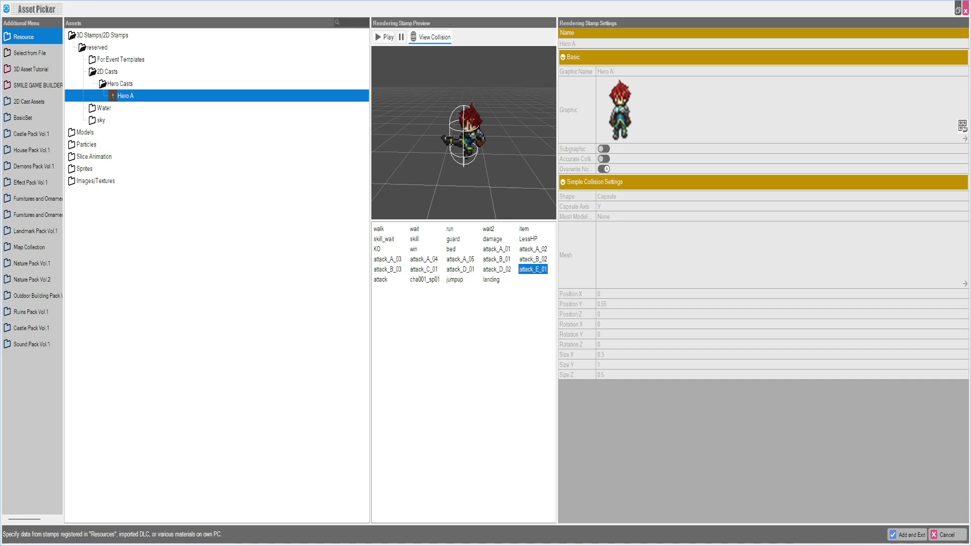
click(906, 534)
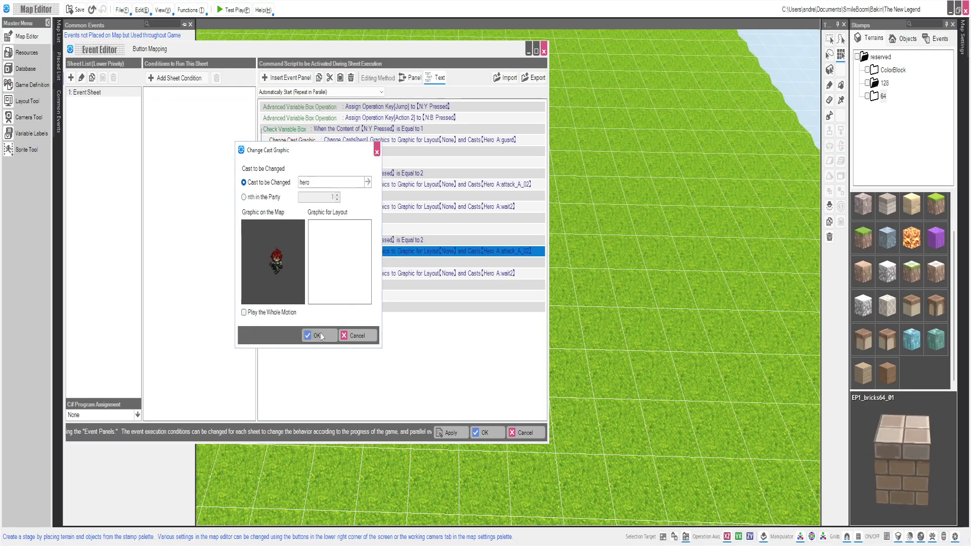
click(318, 336)
Compare the wait commands in the Y Pressed and B Pressed equals 2 branches and save the Button Mapping event
click(362, 275)
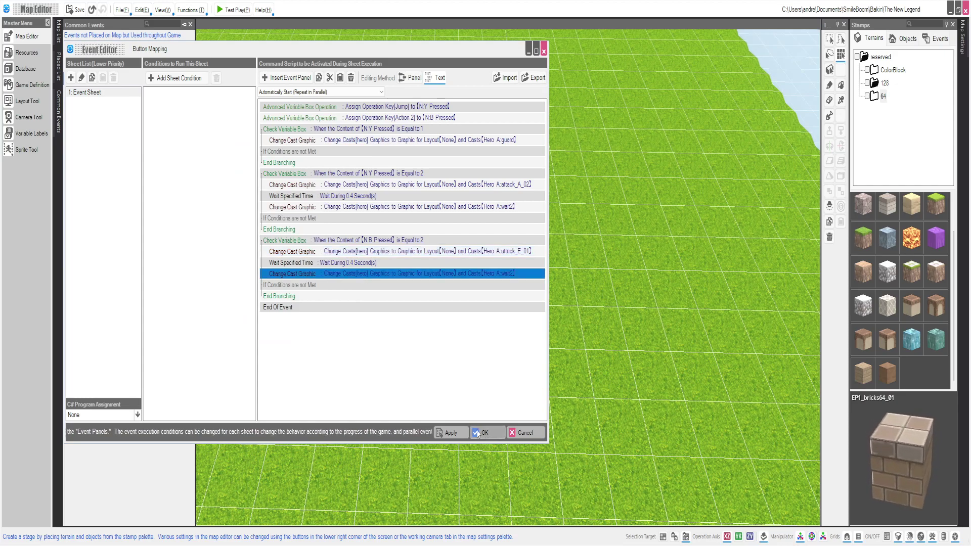
click(356, 264)
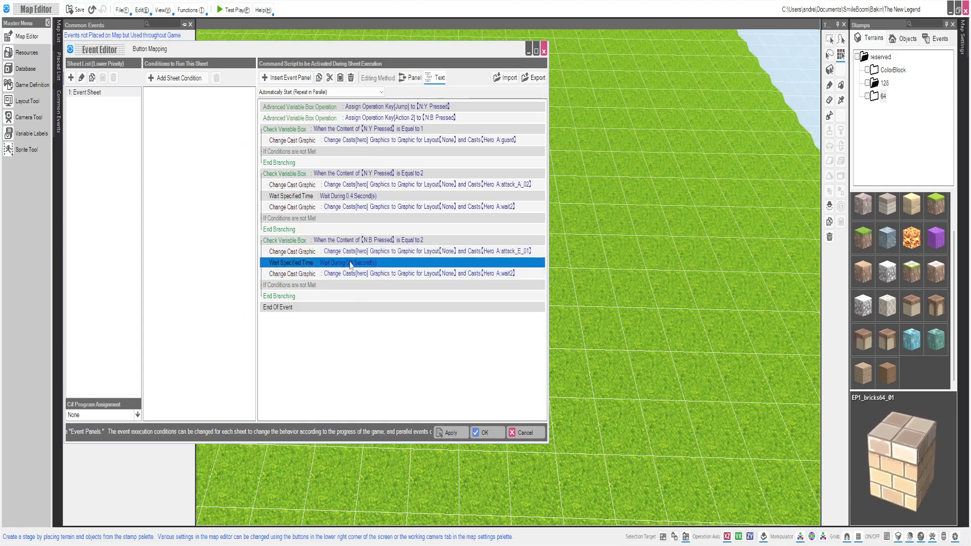
click(356, 197)
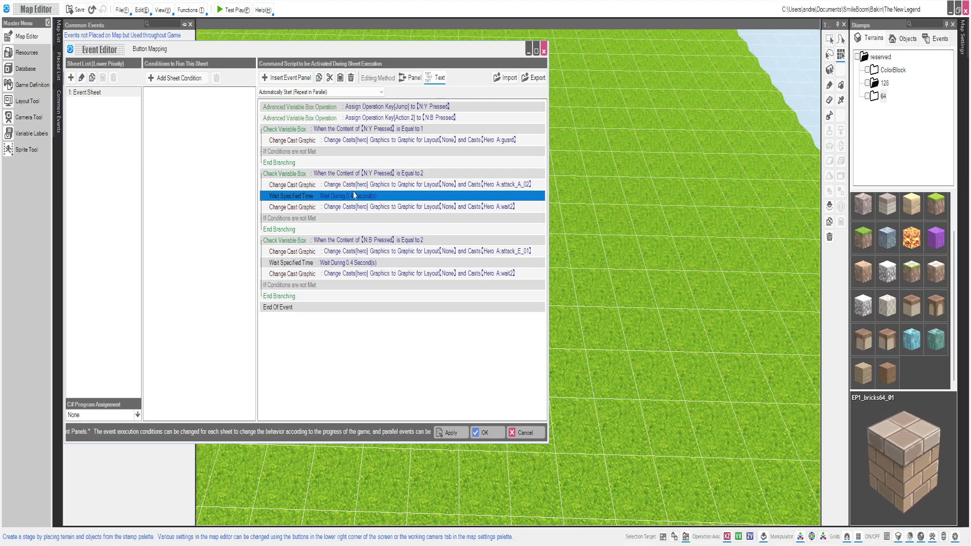
click(357, 263)
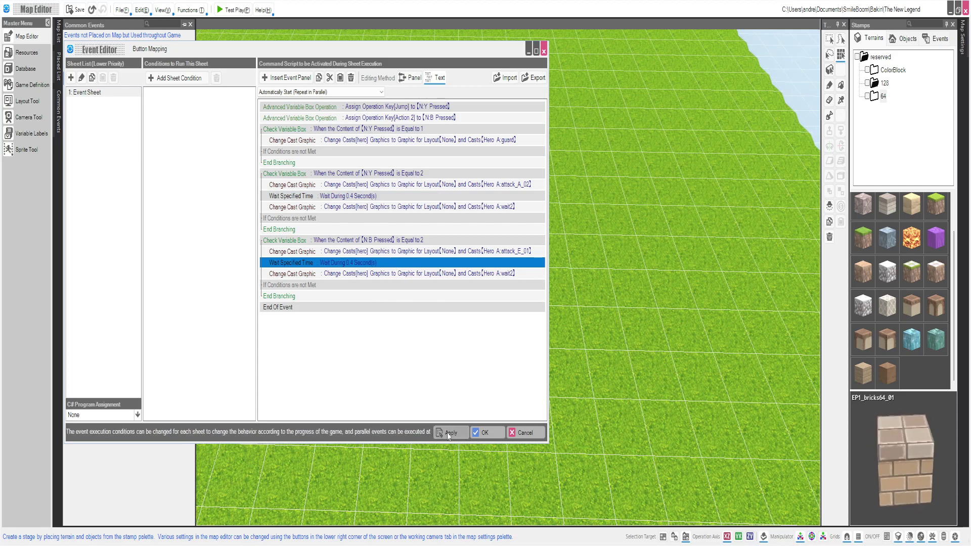
click(484, 433)
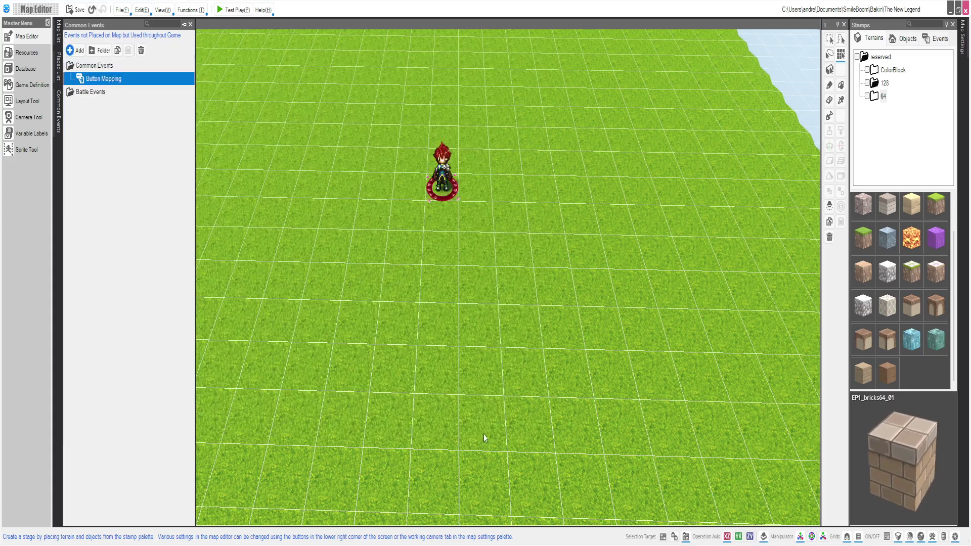
Test play the hero's mapped attack motions by triggering them repeatedly, and close the player
click(237, 9)
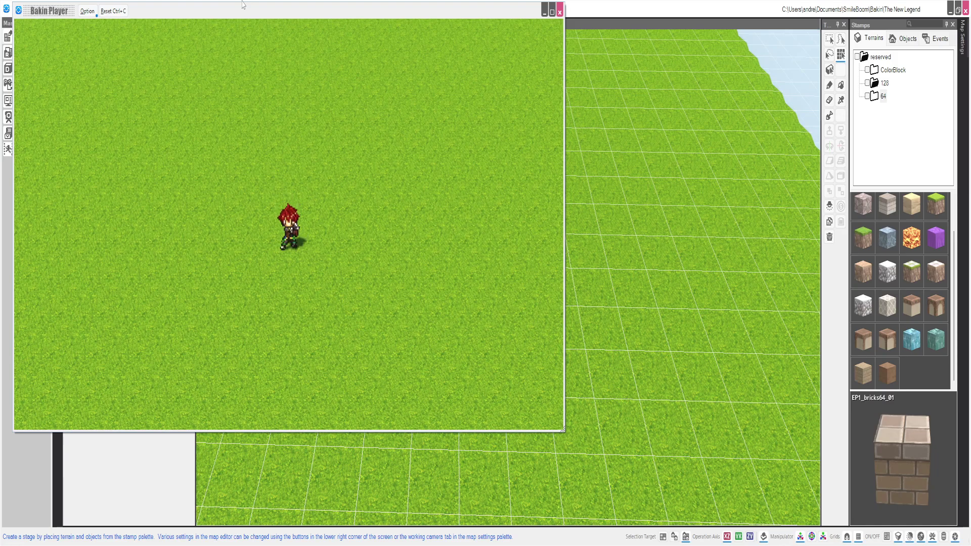
key(z)
key(z)
key(z)
key(z)
key(z)
key(z)
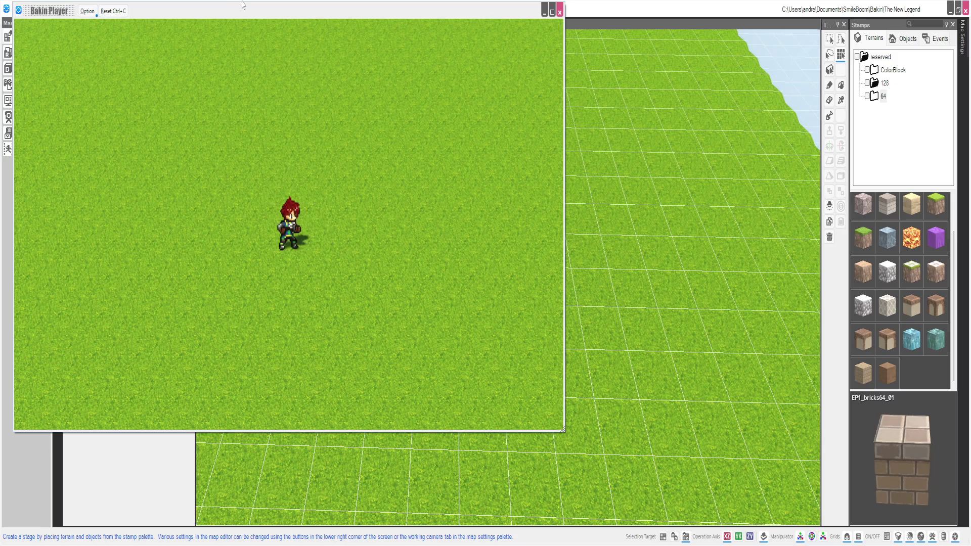
click(560, 11)
Reopen the Button Mapping event, review its Y Pressed and B Pressed branches, and move the editor window clear of the common events list
mouse_move(12, 121)
double_click(86, 78)
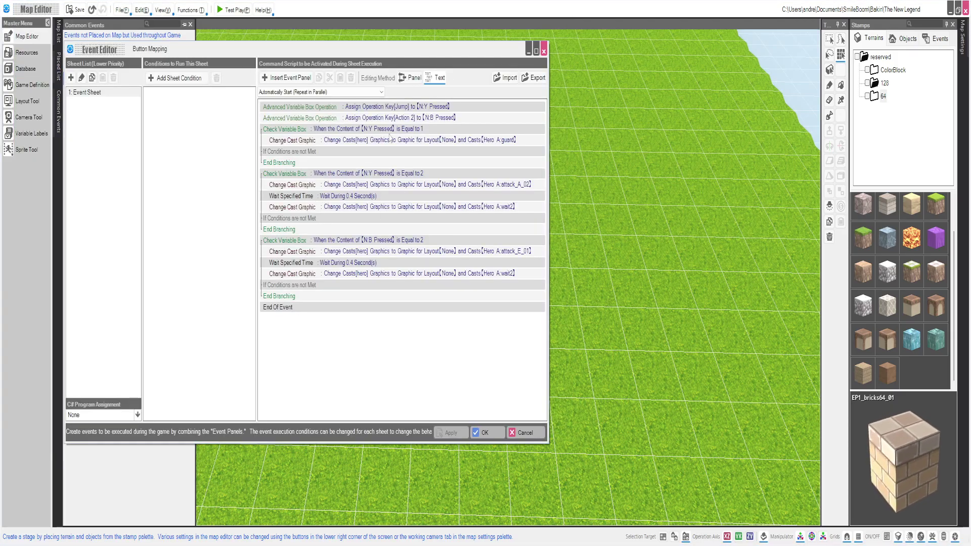
click(383, 141)
click(349, 129)
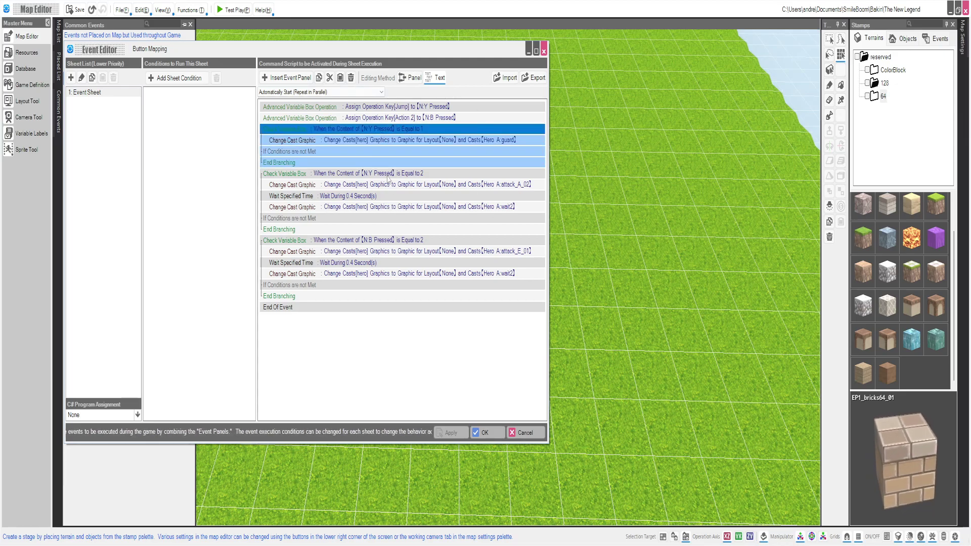
click(367, 309)
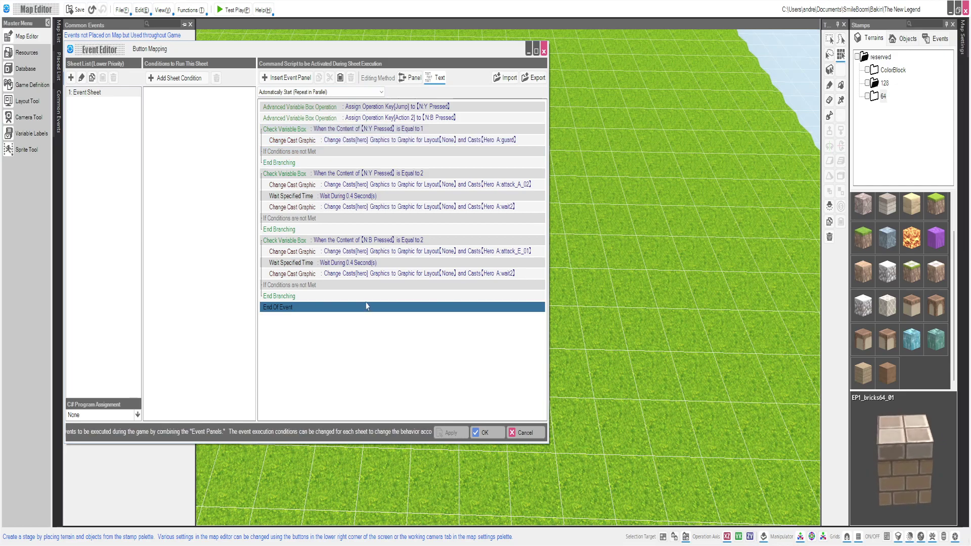
key(Up)
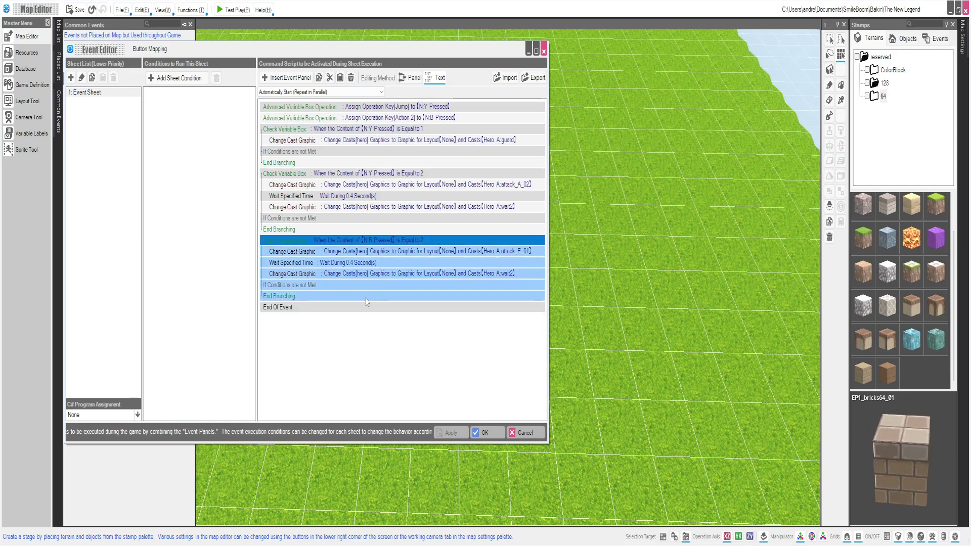
click(343, 240)
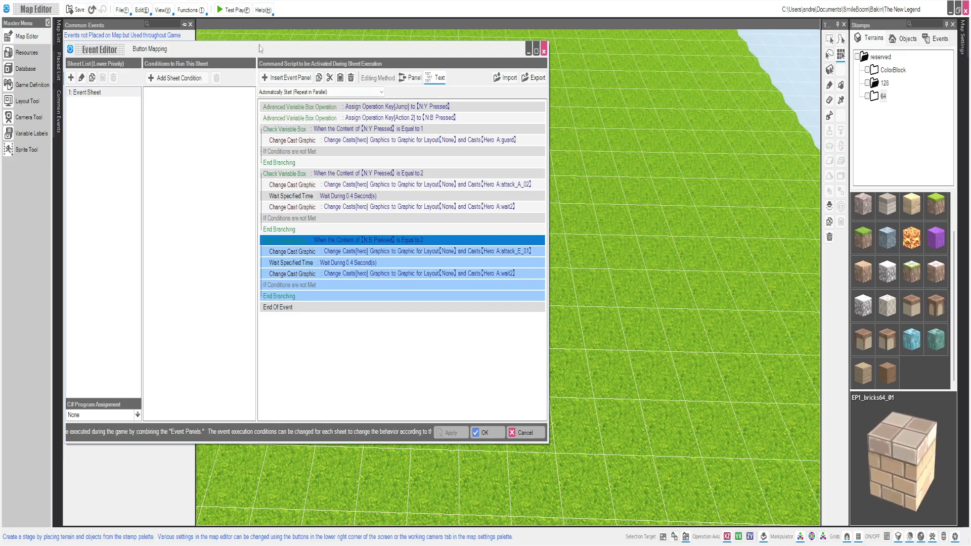
drag(391, 55, 560, 68)
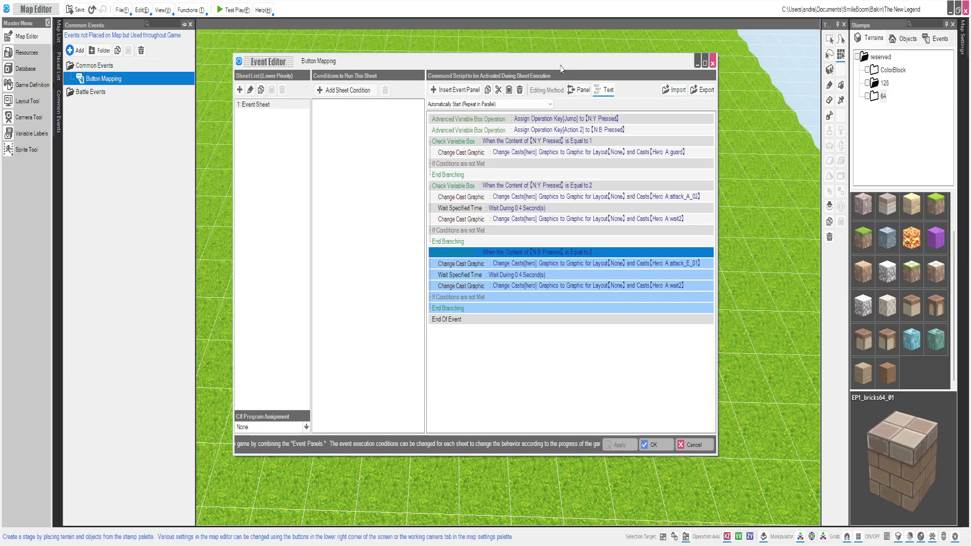